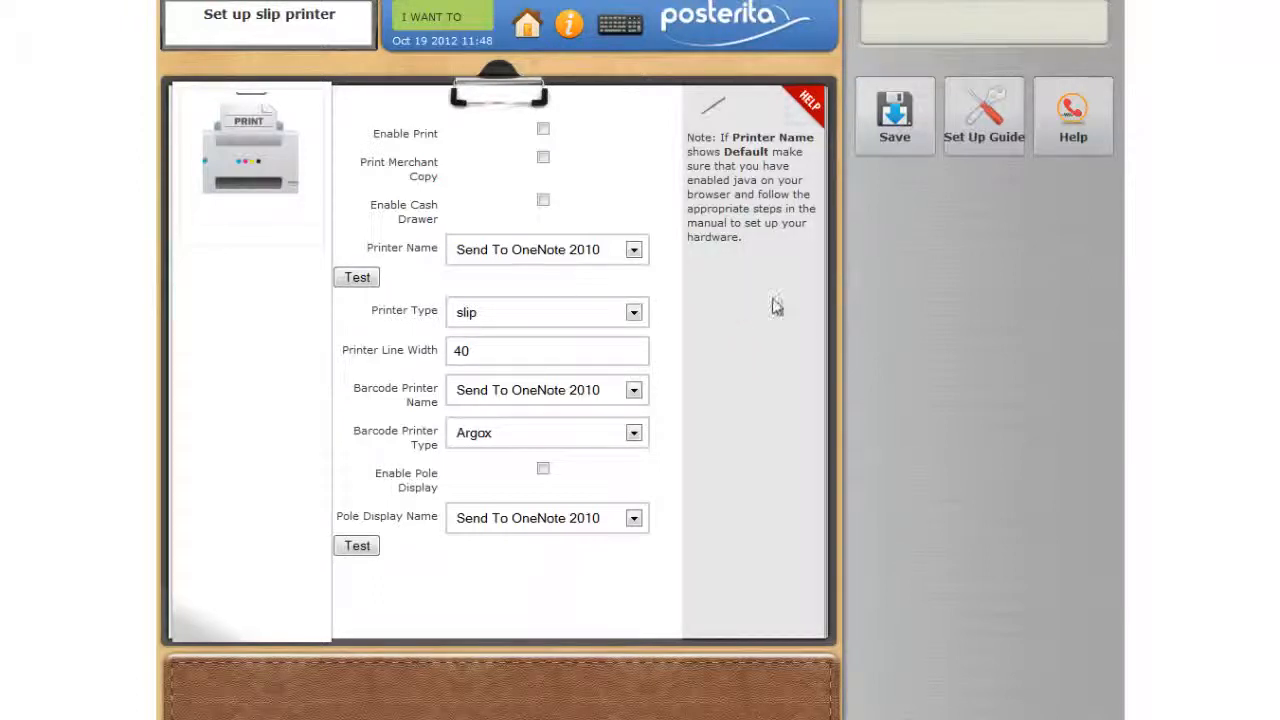
- Open the slip printer set-up guide PDF, read through its hardware and browser setup instructions, and close the downloads list
{"action": "left_click", "coordinate": [980, 140]}
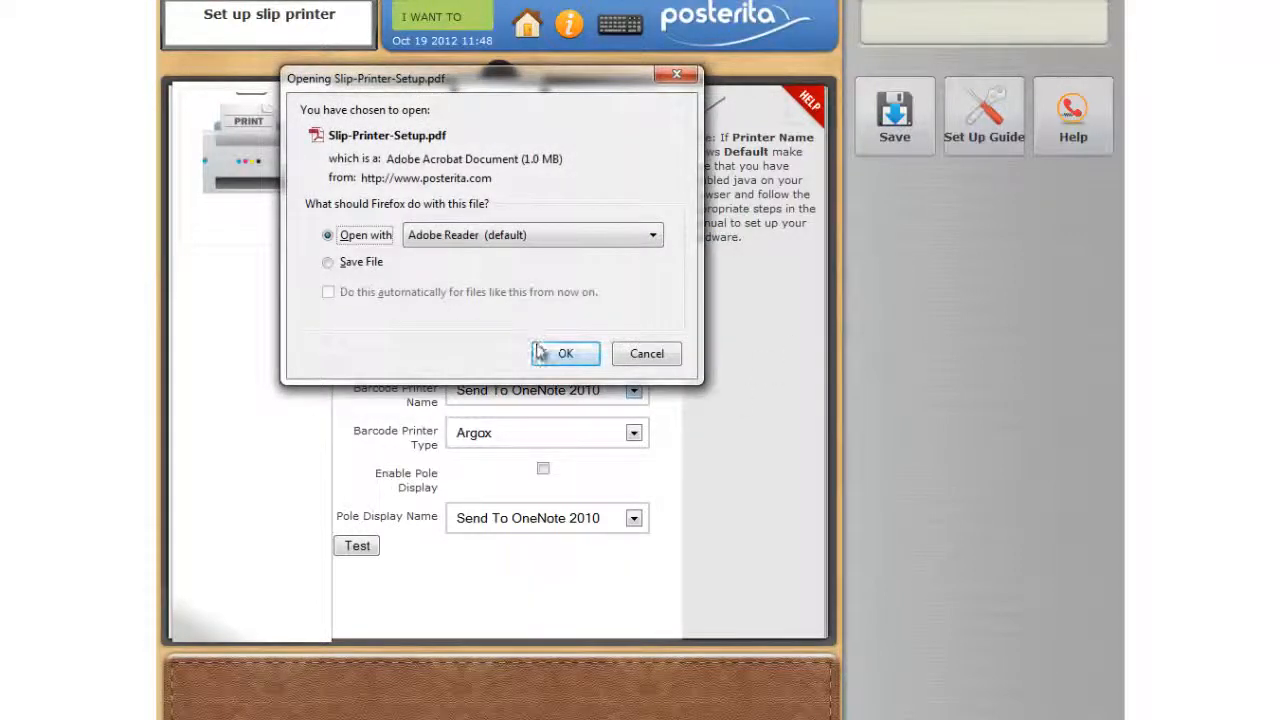
{"action": "left_click", "coordinate": [541, 353]}
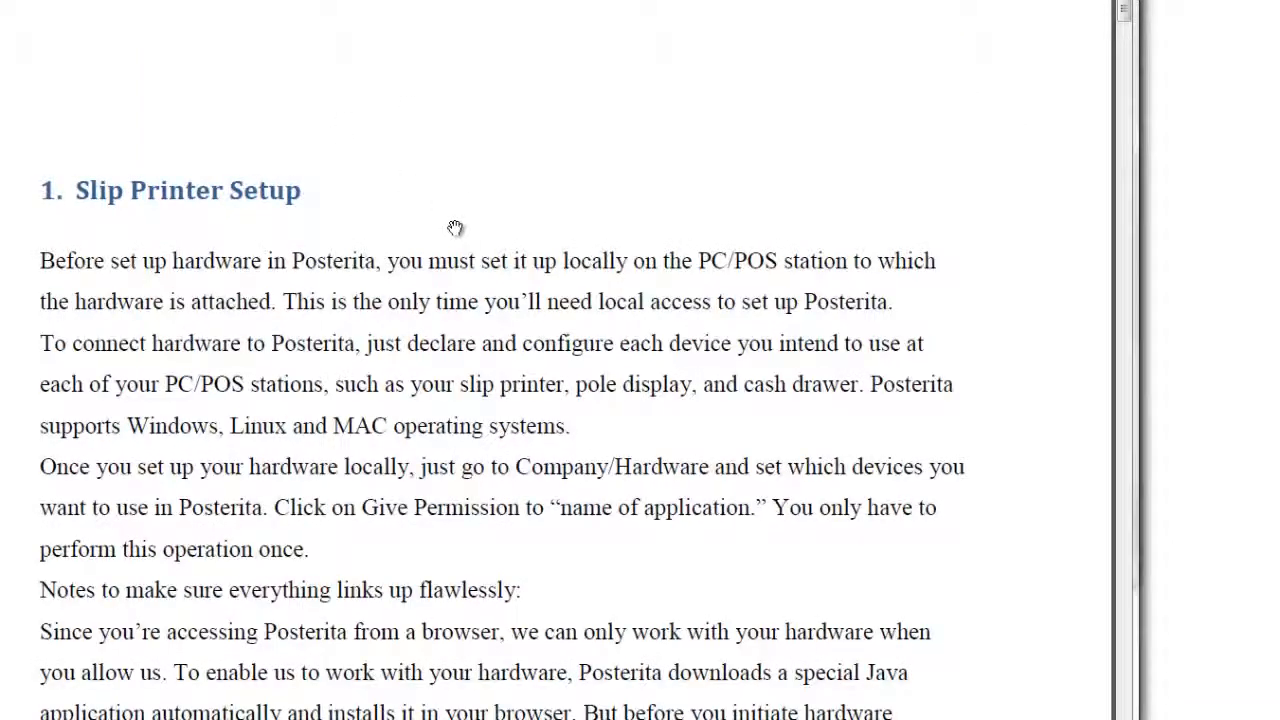
{"action": "scroll", "coordinate": [455, 228], "scroll_direction": "down", "scroll_amount": 8}
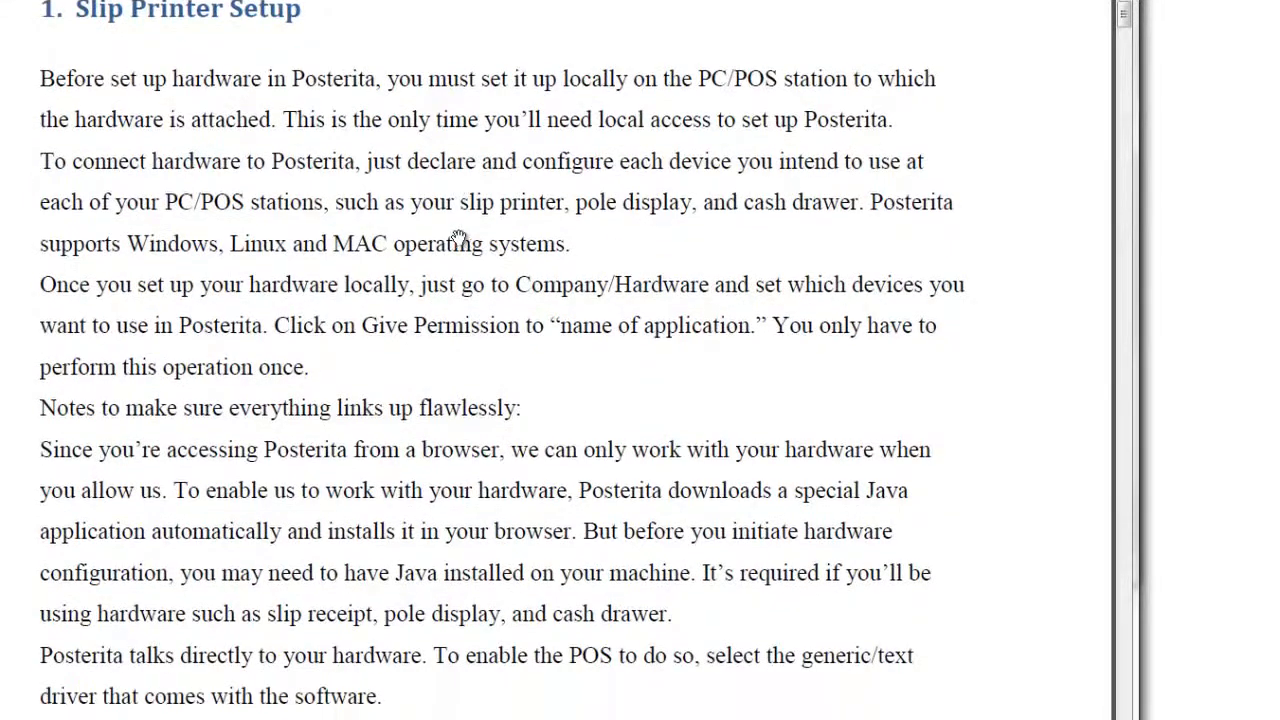
{"action": "scroll", "coordinate": [457, 226], "scroll_direction": "down", "scroll_amount": 10}
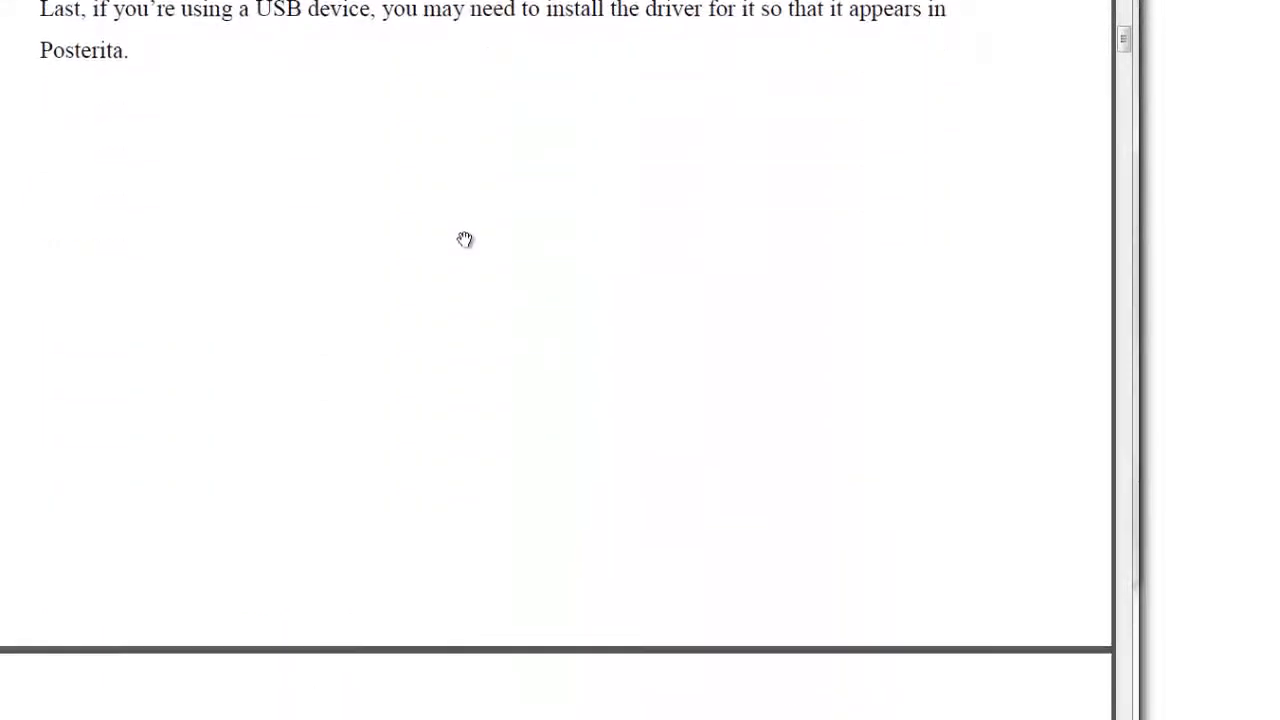
{"action": "scroll", "coordinate": [467, 244], "scroll_direction": "down", "scroll_amount": 10}
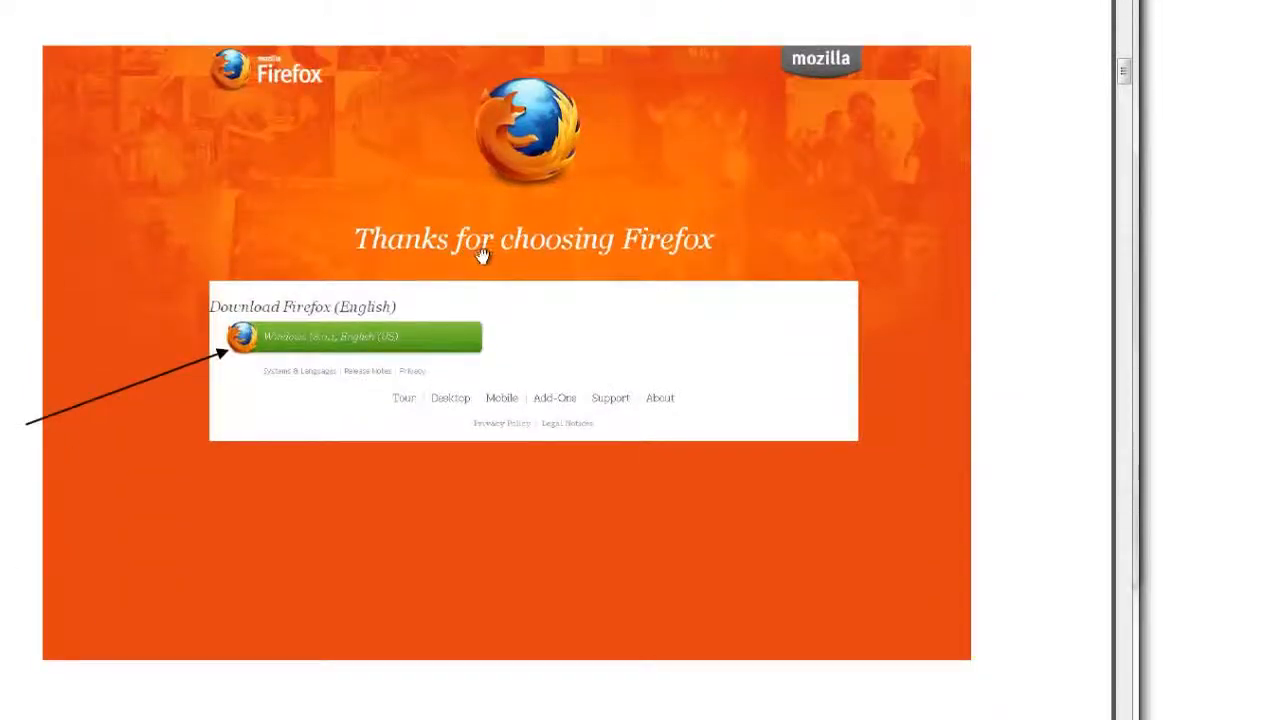
{"action": "scroll", "coordinate": [480, 260], "scroll_direction": "down", "scroll_amount": 10}
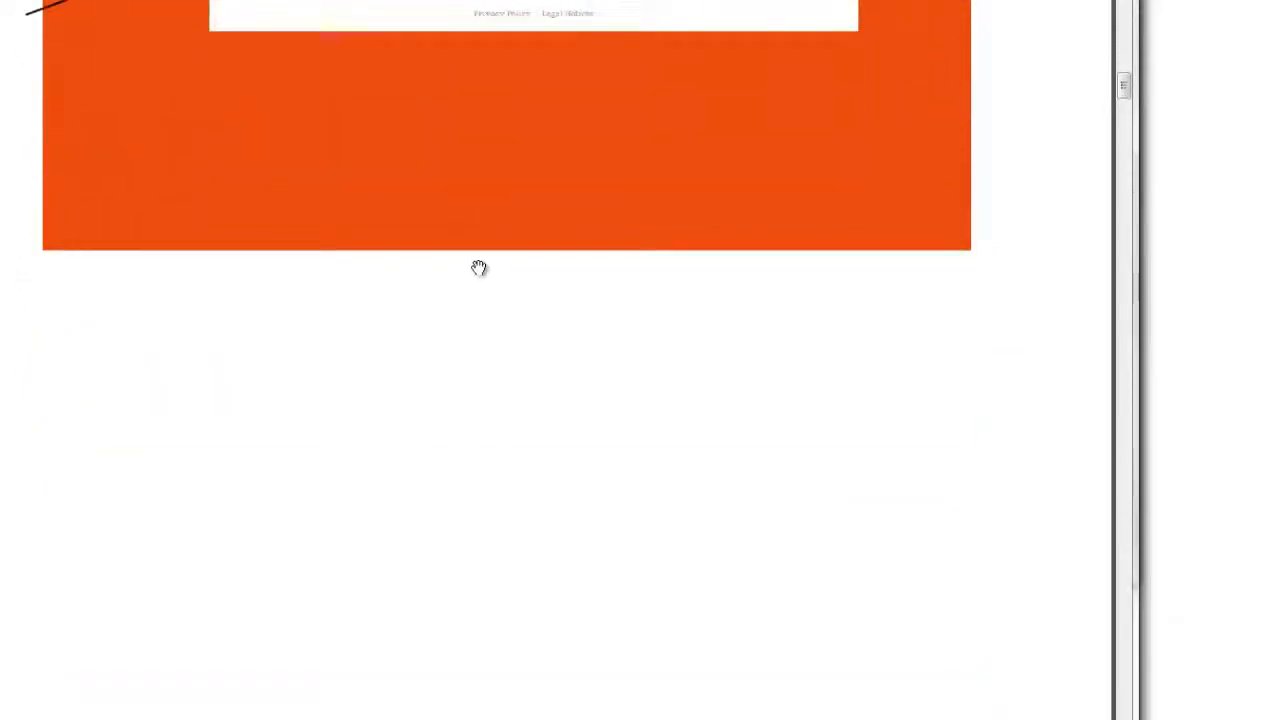
{"action": "scroll", "coordinate": [478, 266], "scroll_direction": "down", "scroll_amount": 6}
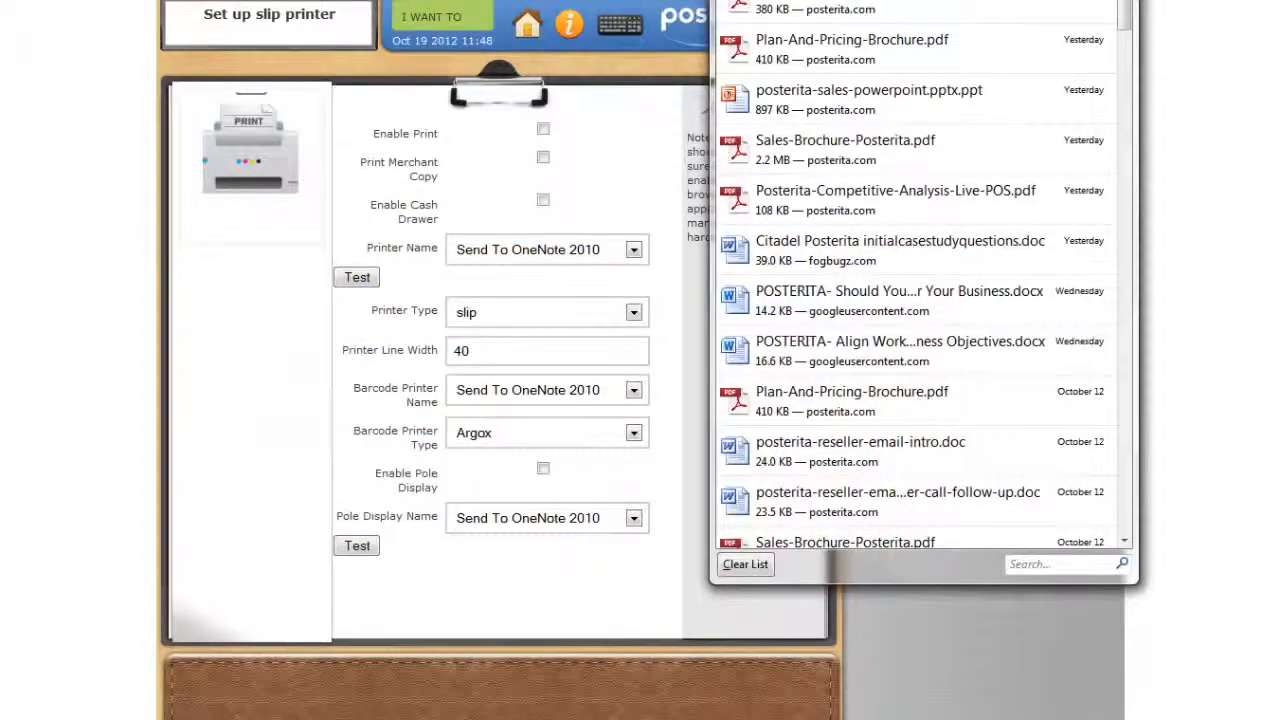
{"action": "left_click", "coordinate": [1114, 1]}
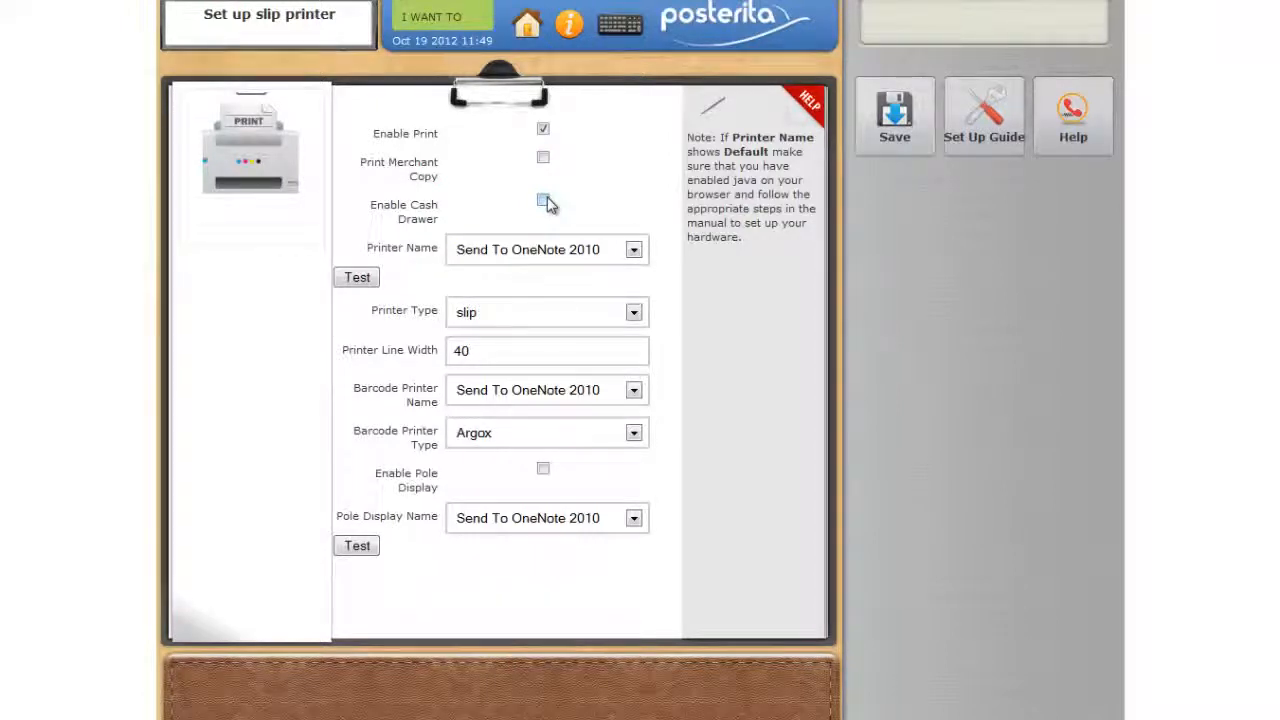
- Set both the printer name and the barcode printer name to HP officejet 6200 series, keeping Argox as the barcode printer type
{"action": "left_click", "coordinate": [635, 251]}
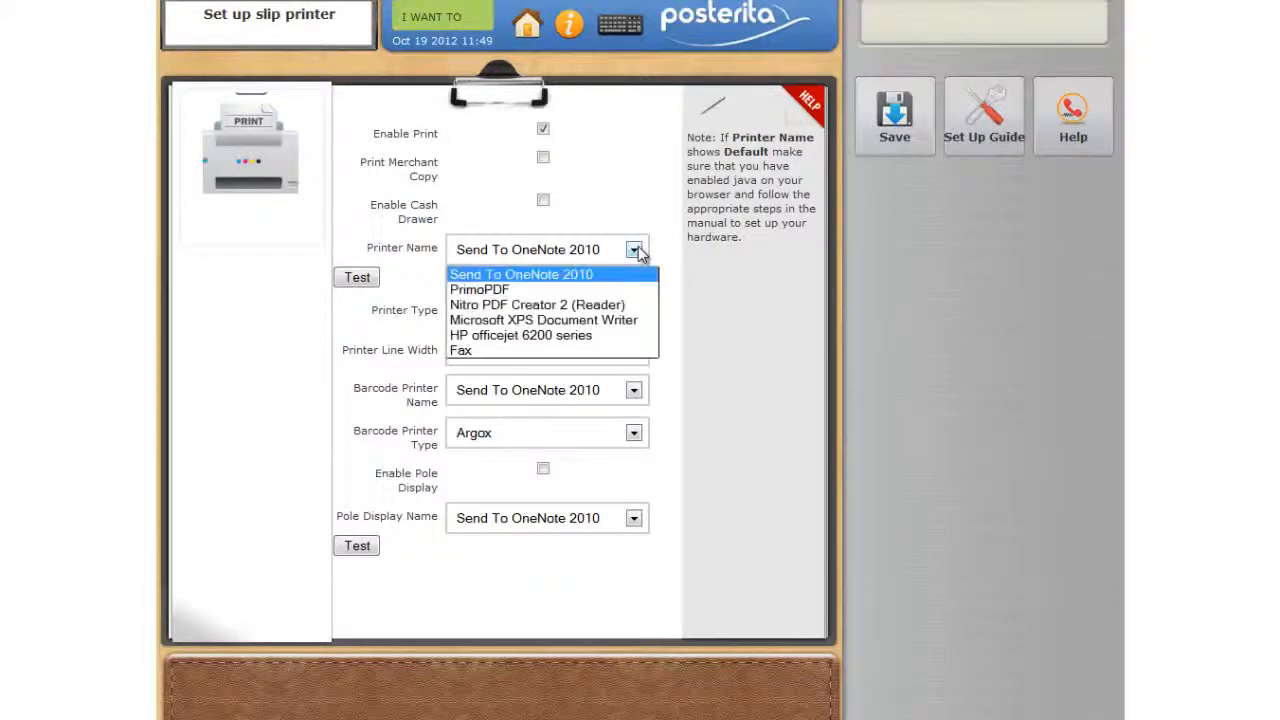
{"action": "left_click", "coordinate": [592, 338]}
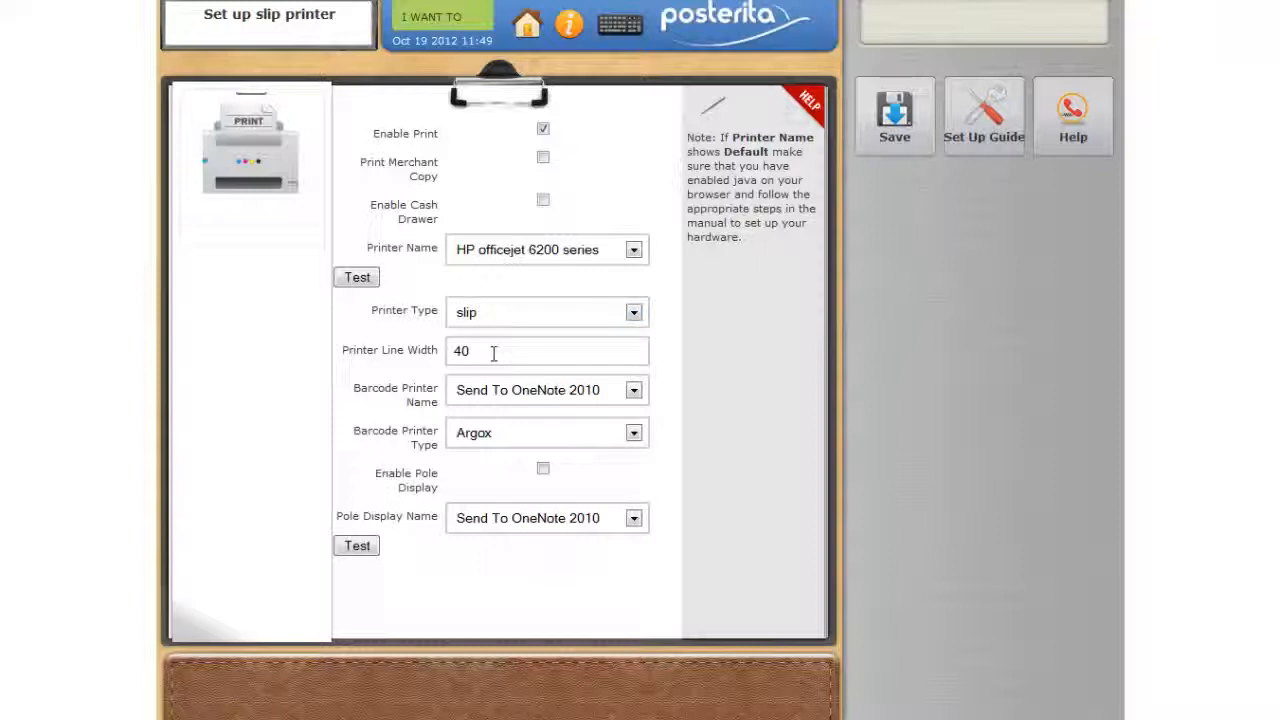
{"action": "left_click", "coordinate": [634, 390]}
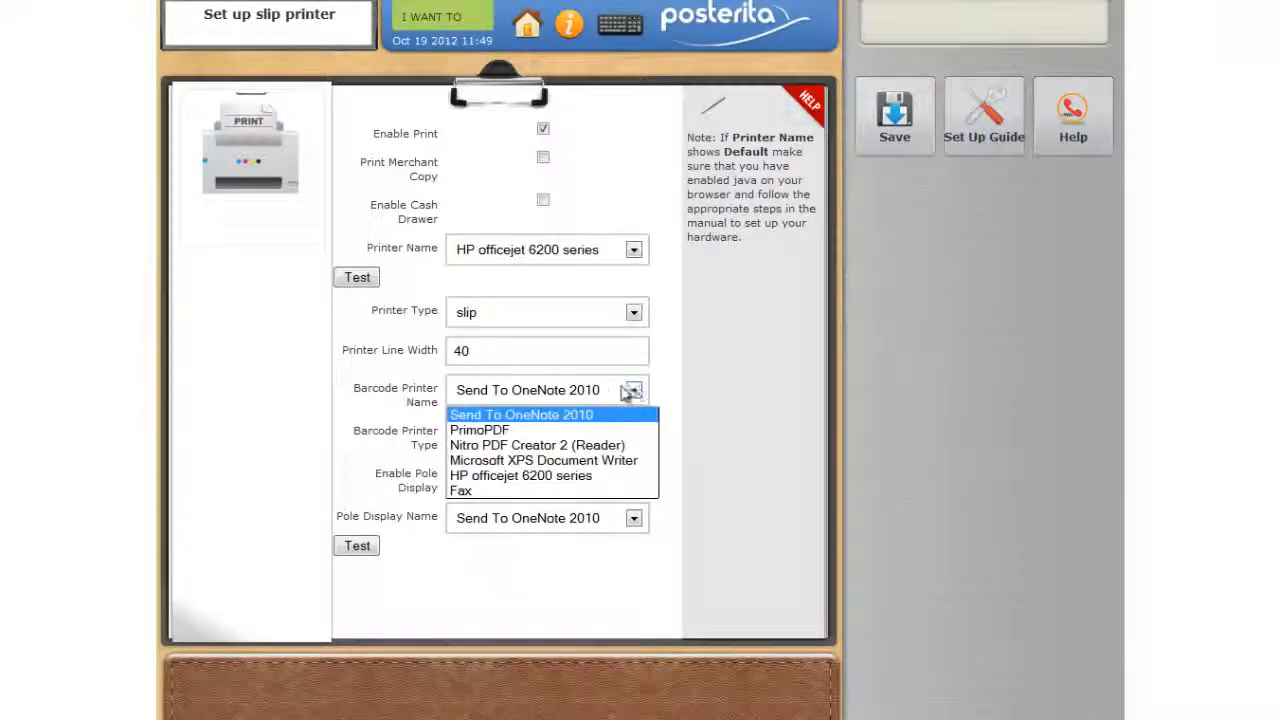
{"action": "left_click", "coordinate": [565, 476]}
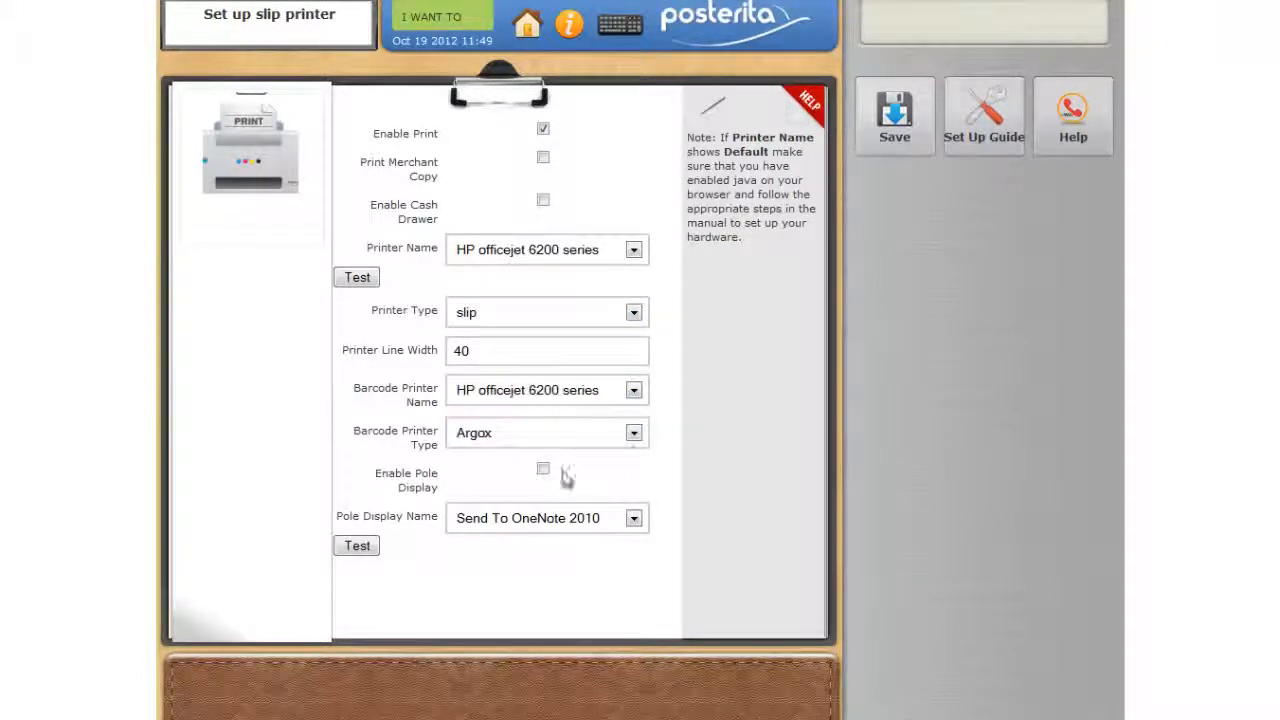
{"action": "left_click", "coordinate": [634, 433]}
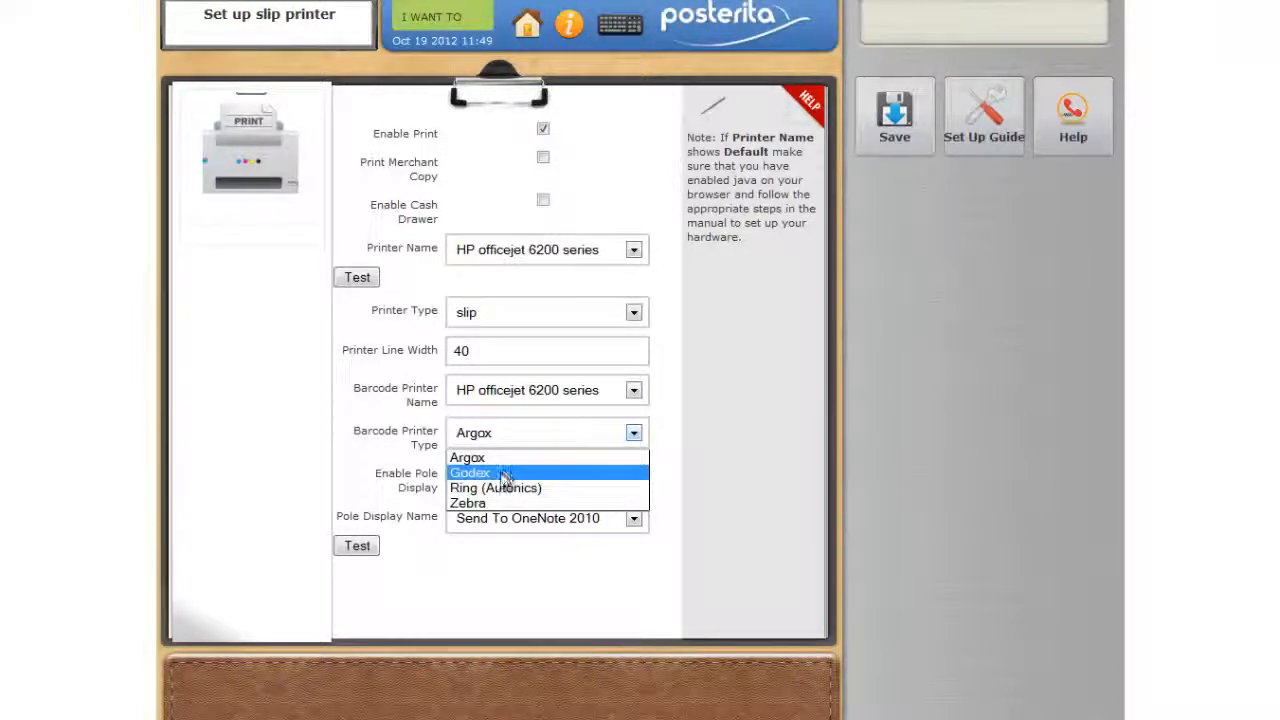
{"action": "left_click", "coordinate": [632, 434]}
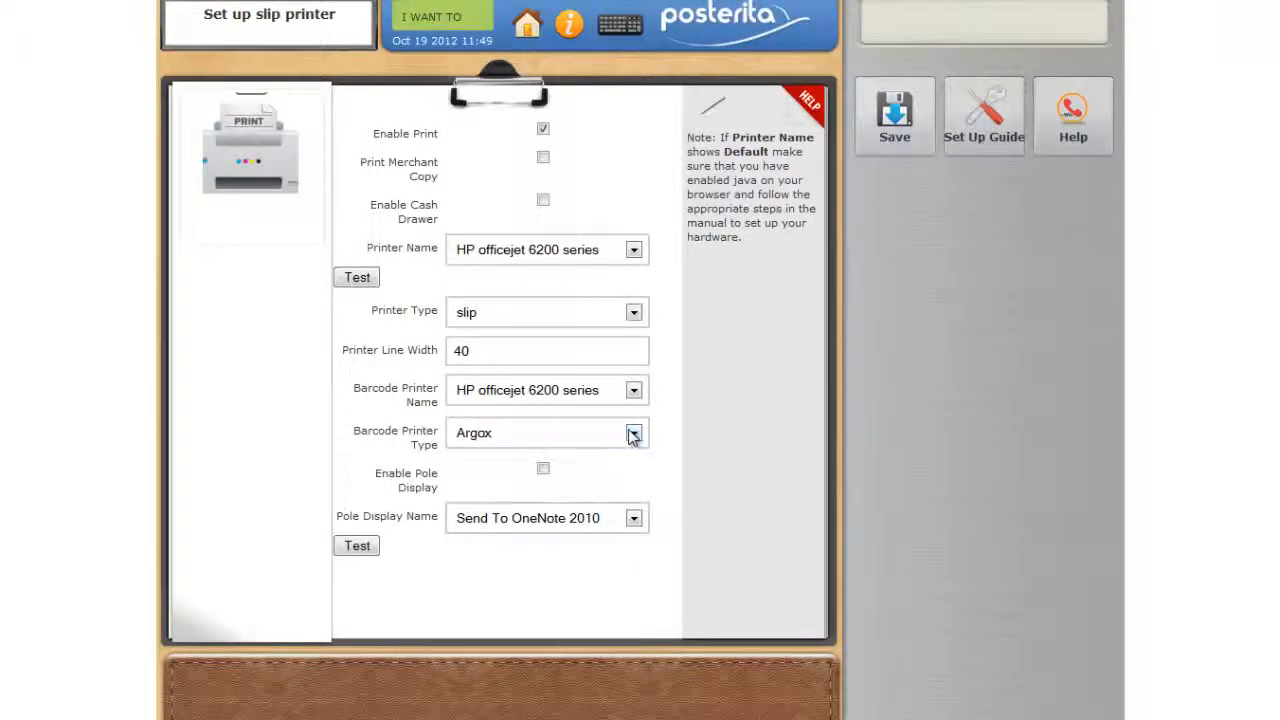
- Enable the pole display with Microsoft XPS Document Writer as its name and save the slip printer setup
{"action": "left_click", "coordinate": [543, 471]}
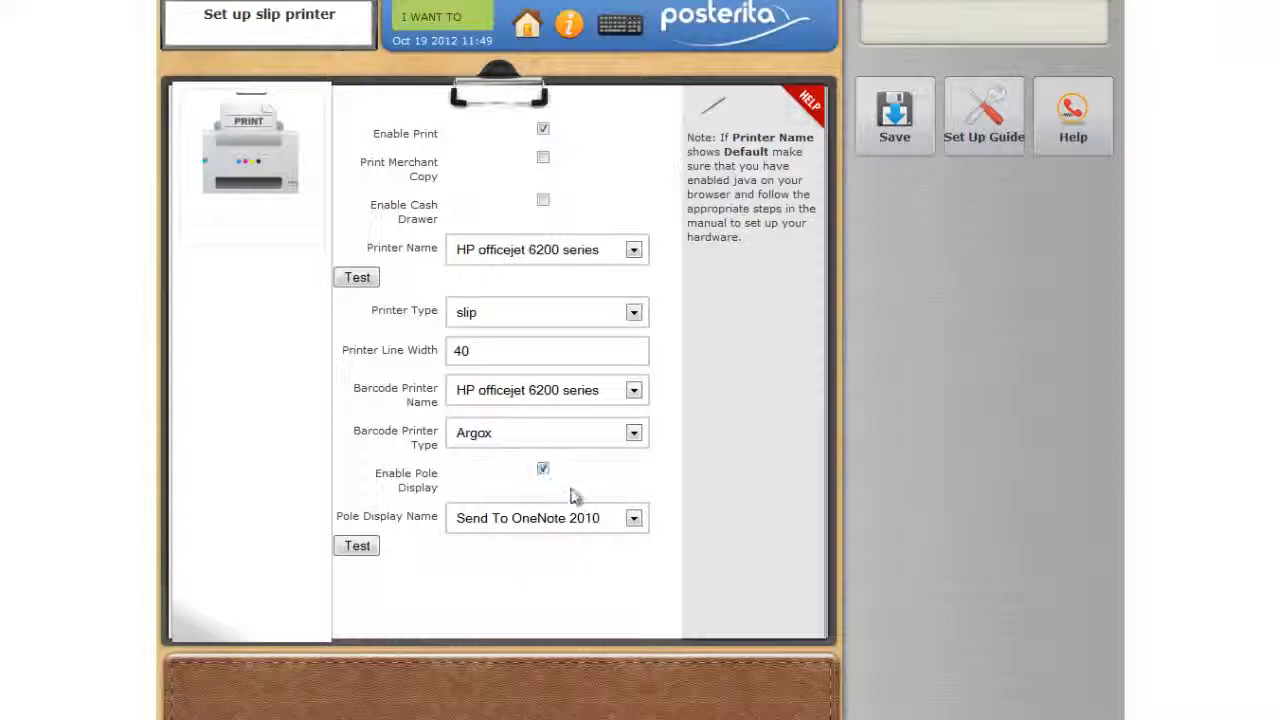
{"action": "left_click", "coordinate": [634, 518]}
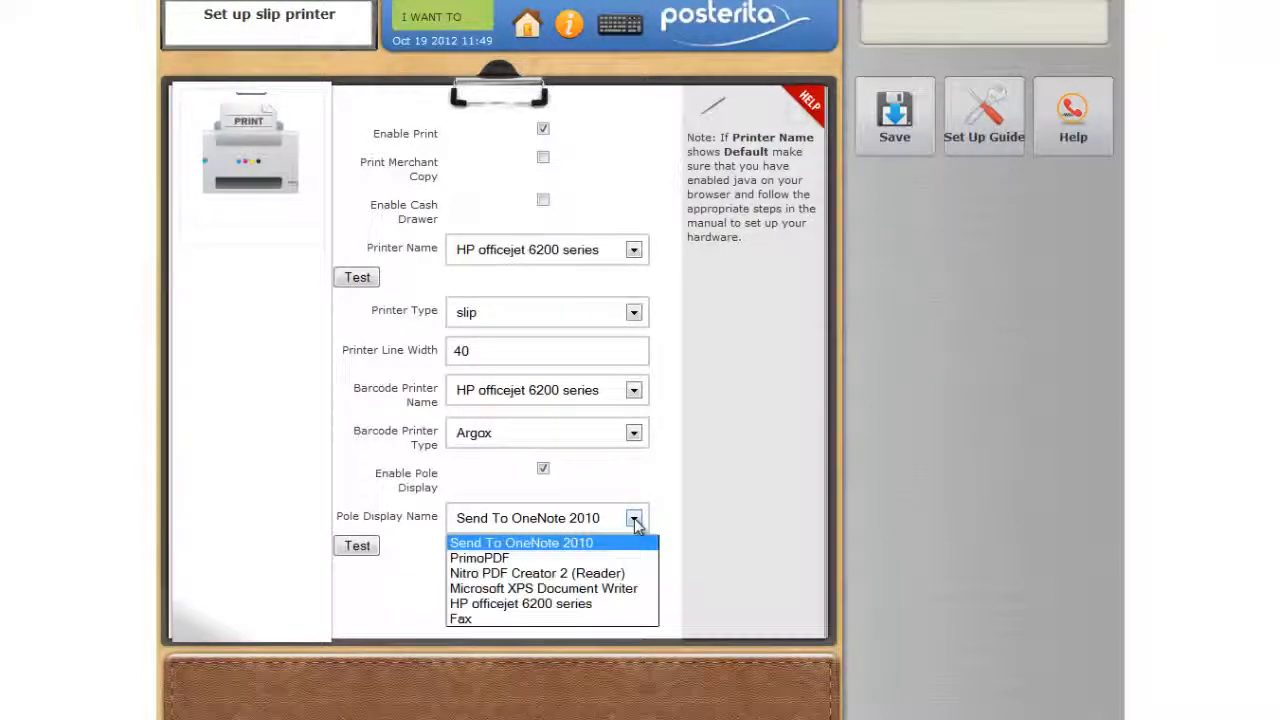
{"action": "left_click", "coordinate": [521, 590]}
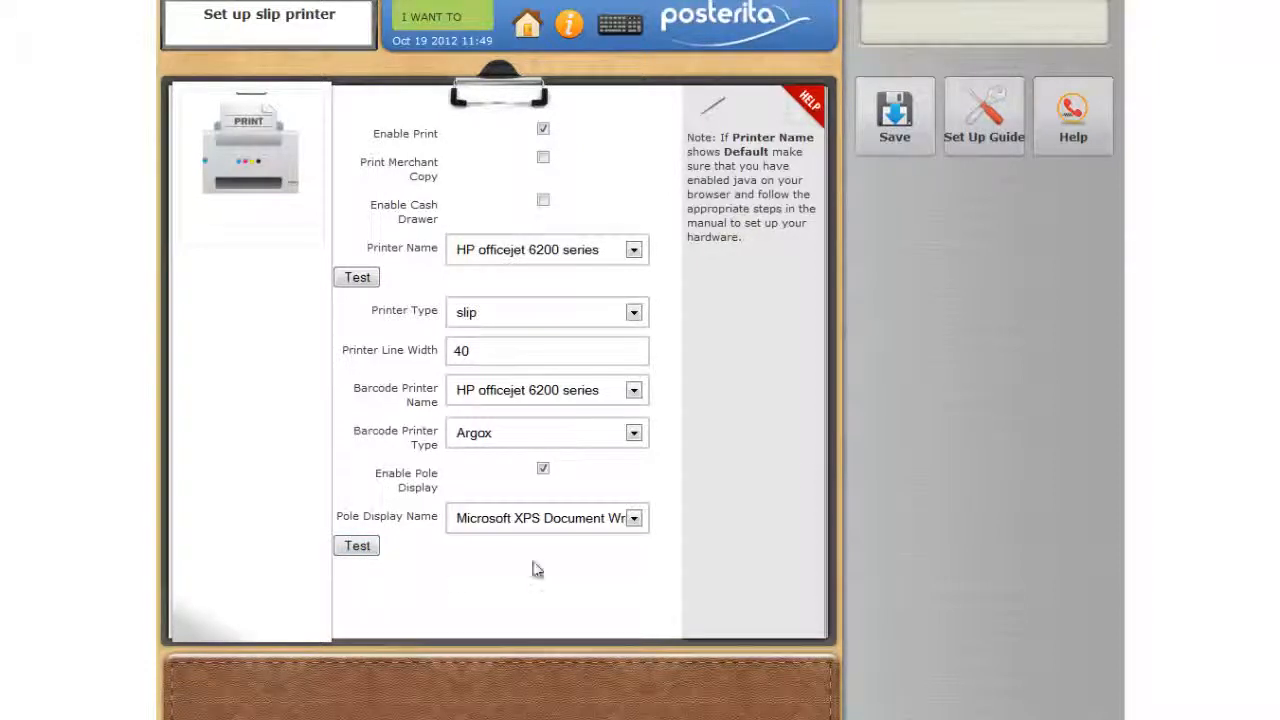
{"action": "left_click", "coordinate": [889, 118]}
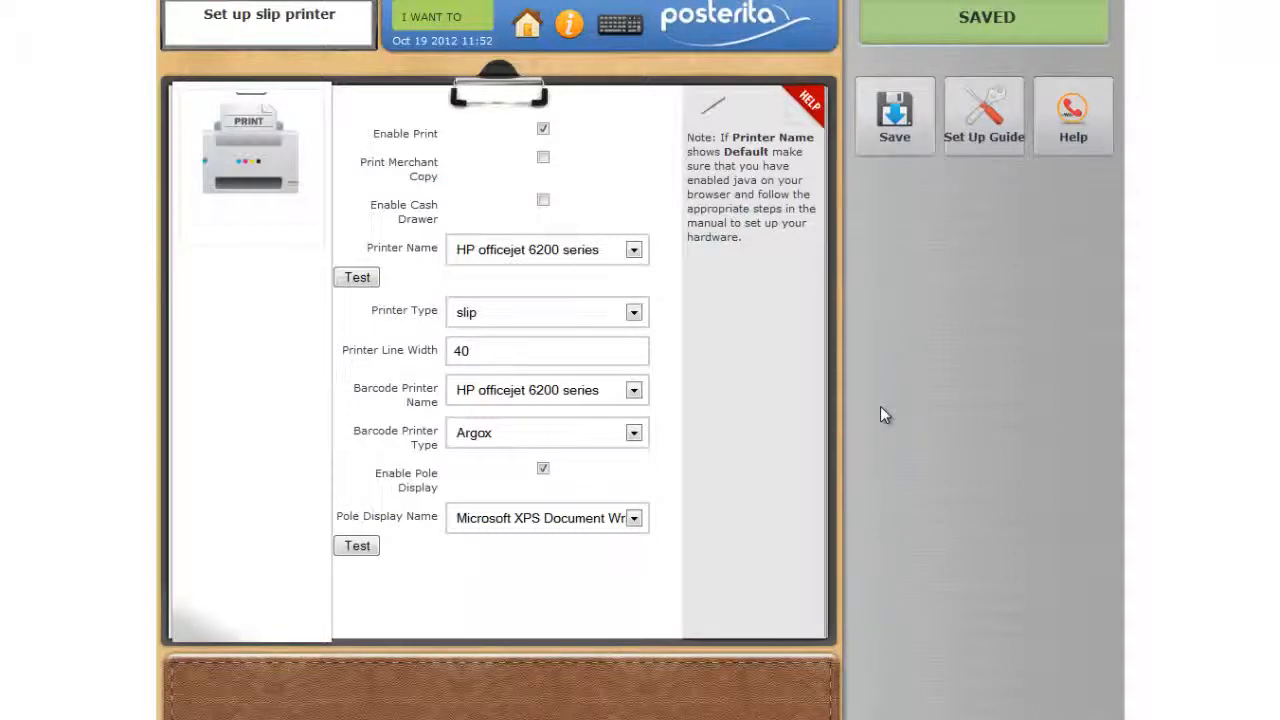
- Open the cash drawer list in the settings and display it with the Cash Book view
{"action": "left_click", "coordinate": [527, 27]}
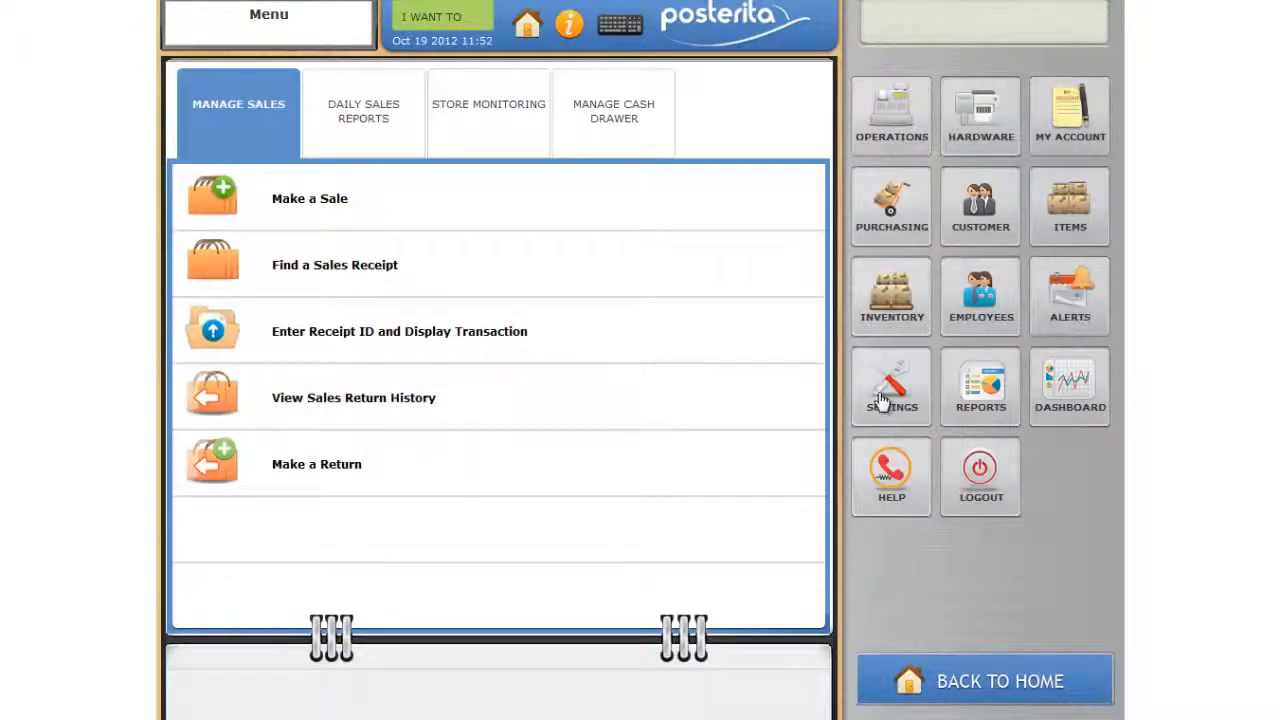
{"action": "left_click", "coordinate": [883, 400]}
{"action": "left_click", "coordinate": [515, 117]}
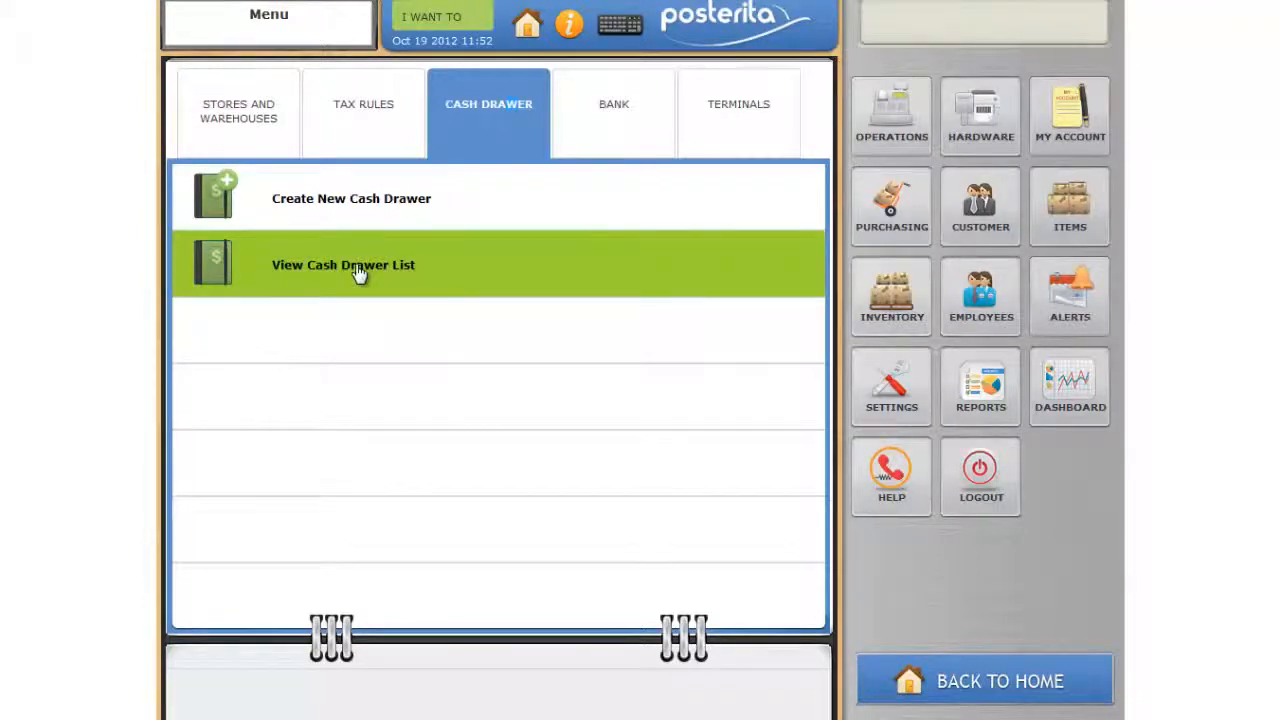
{"action": "left_click", "coordinate": [378, 290]}
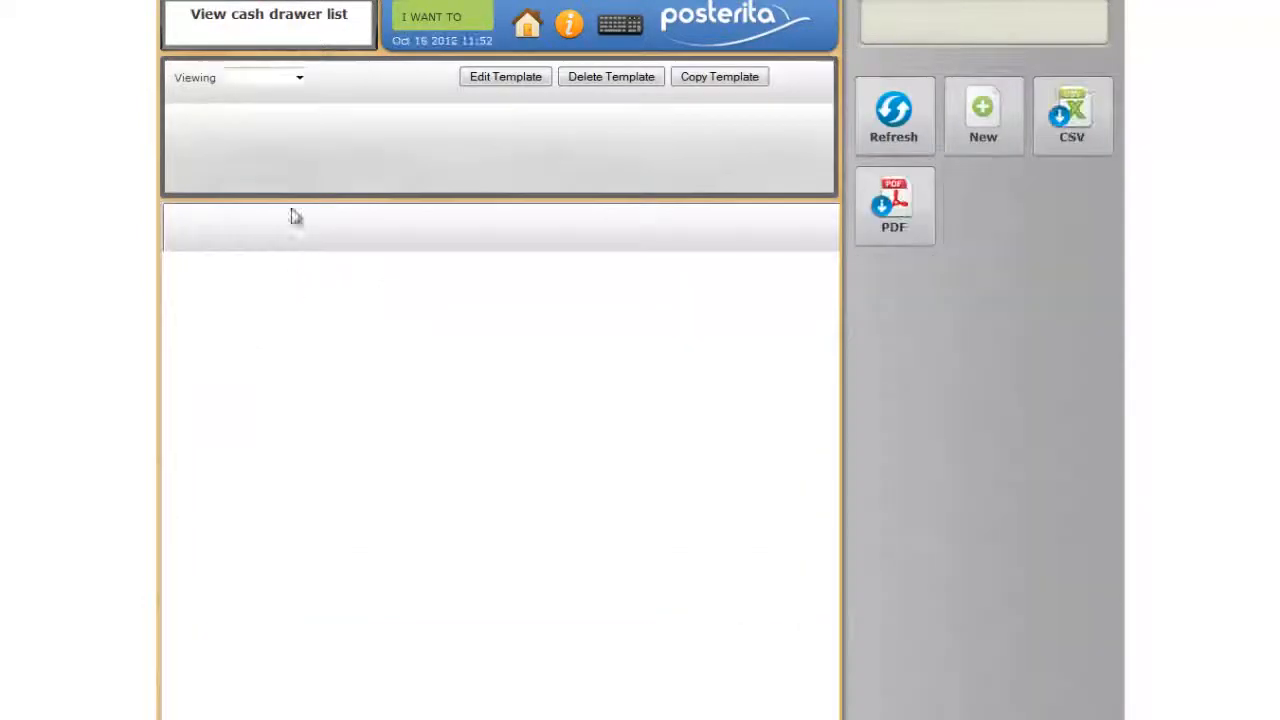
{"action": "left_click", "coordinate": [301, 79]}
{"action": "left_click", "coordinate": [287, 110]}
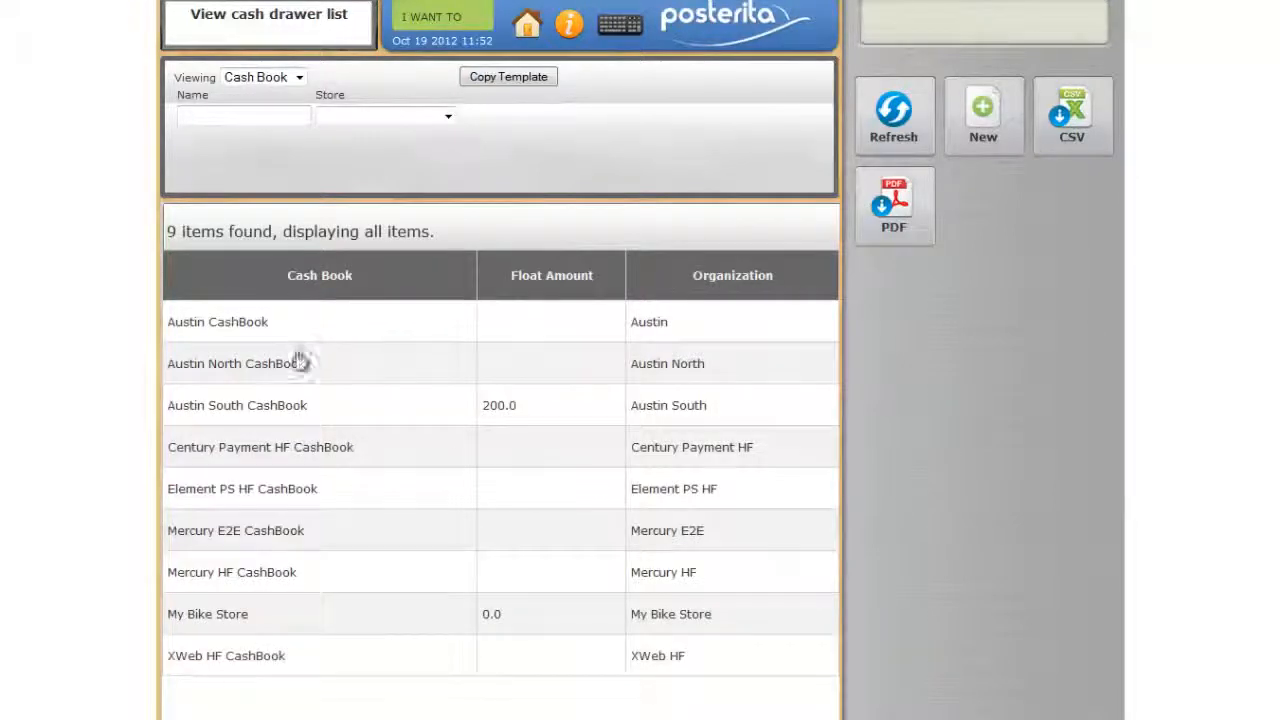
- Edit the My Bike Store cash drawer, set its float amount to 100.00, and save it
{"action": "left_click", "coordinate": [242, 620]}
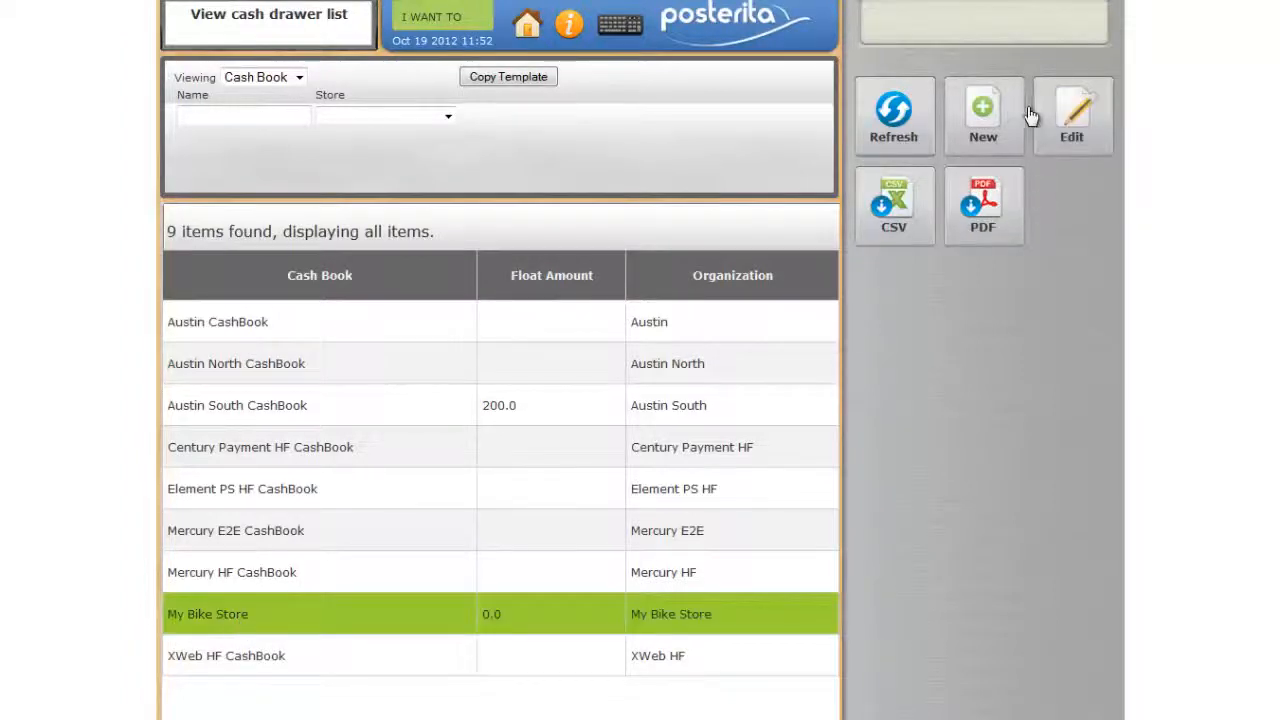
{"action": "left_click", "coordinate": [1068, 137]}
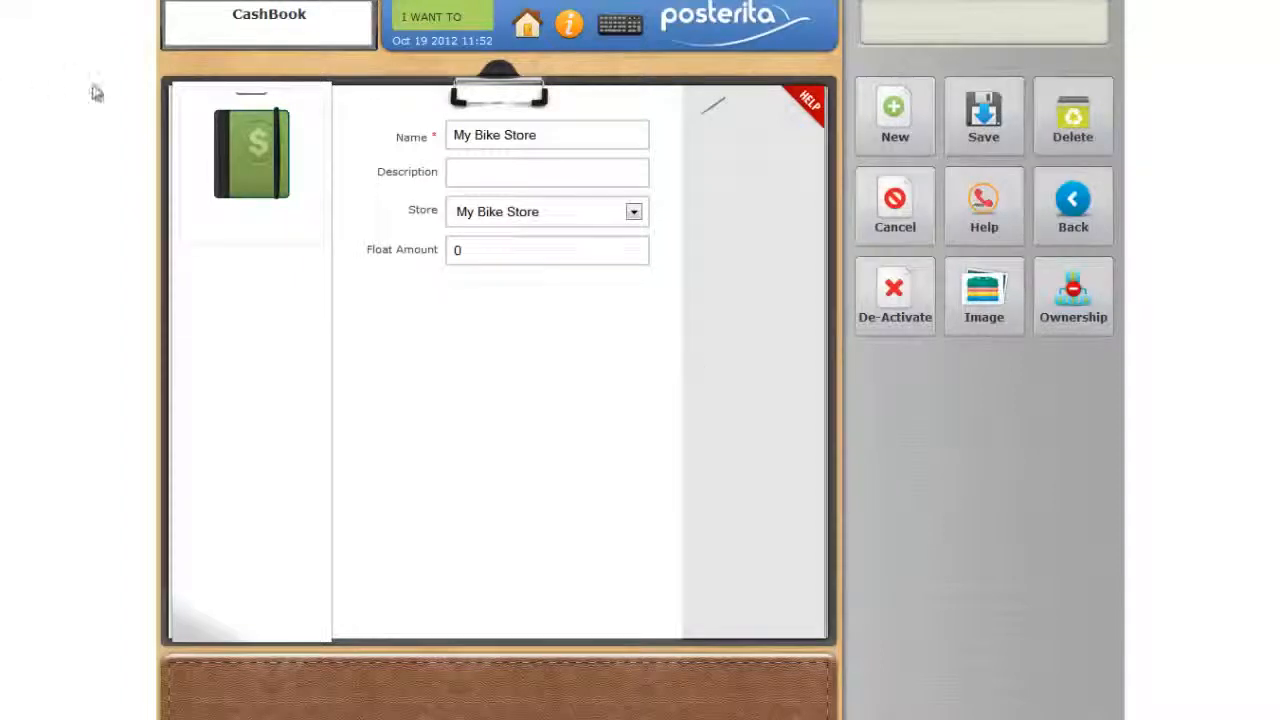
{"action": "left_click", "coordinate": [459, 250]}
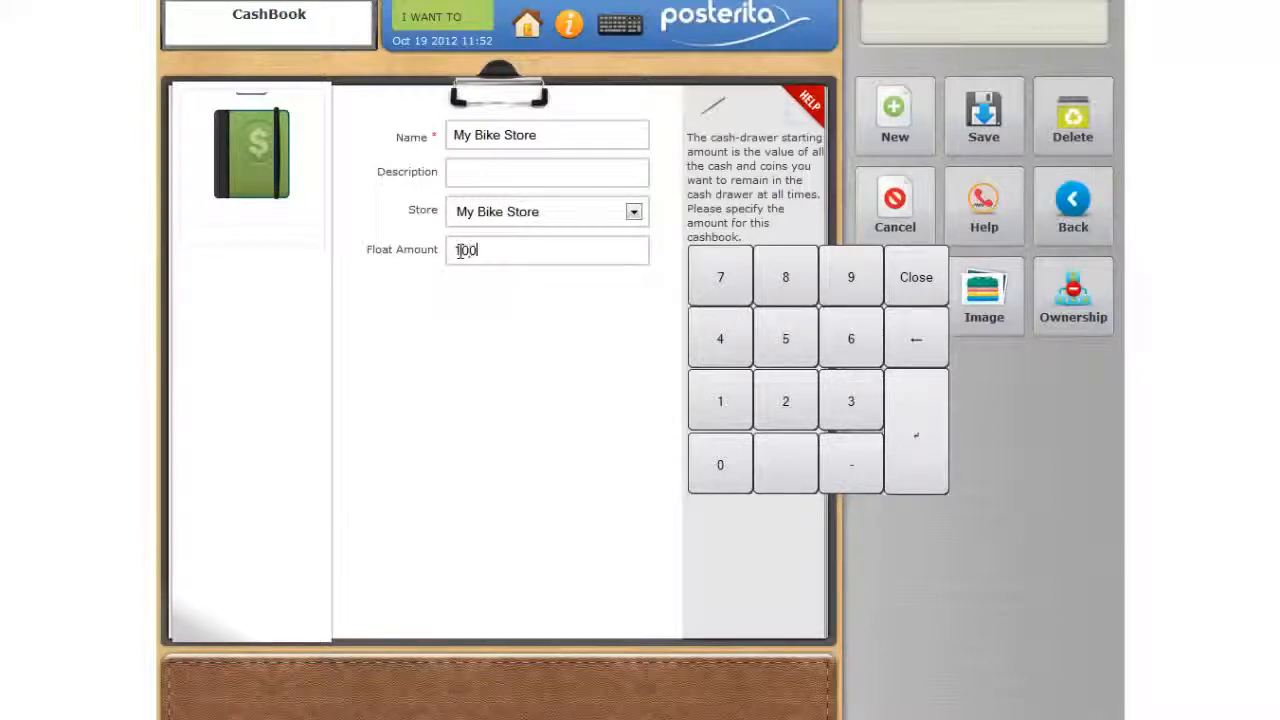
{"action": "type", "text": ".00"}
{"action": "left_click", "coordinate": [958, 128]}
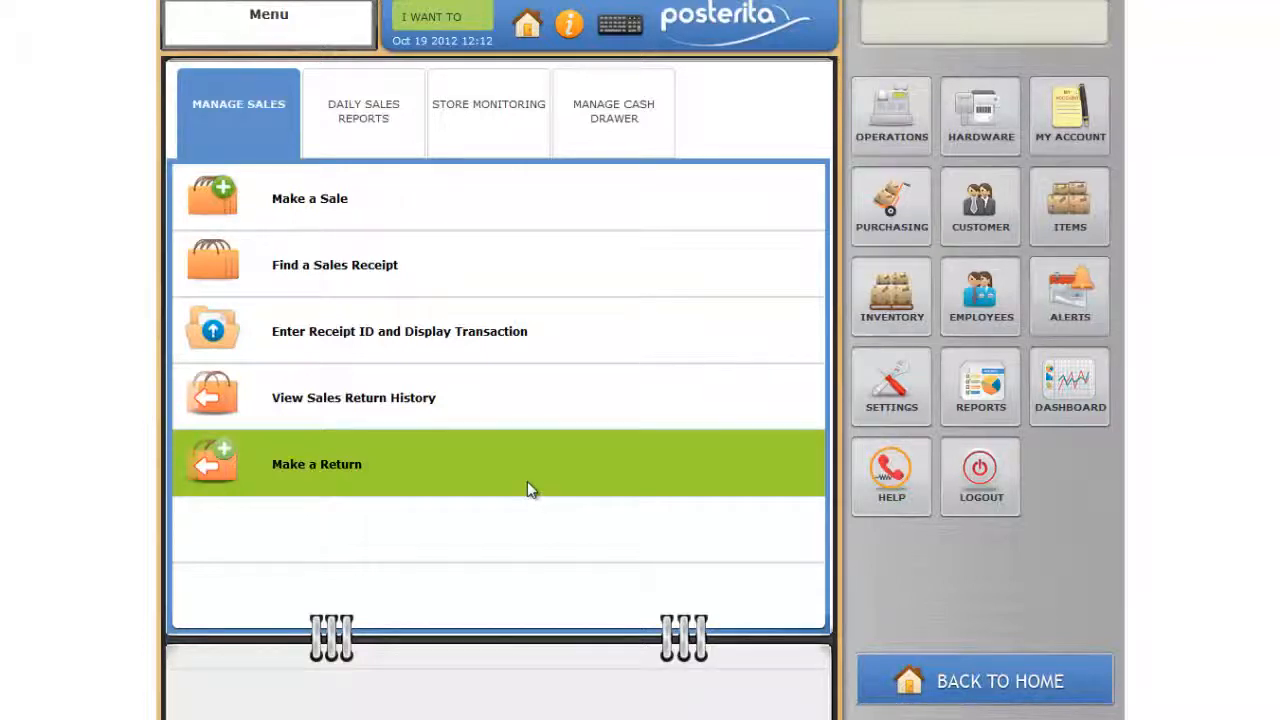
- Run the end of day for the cash drawer with a cash amount of 300.00 and close the till
{"action": "left_click", "coordinate": [622, 118]}
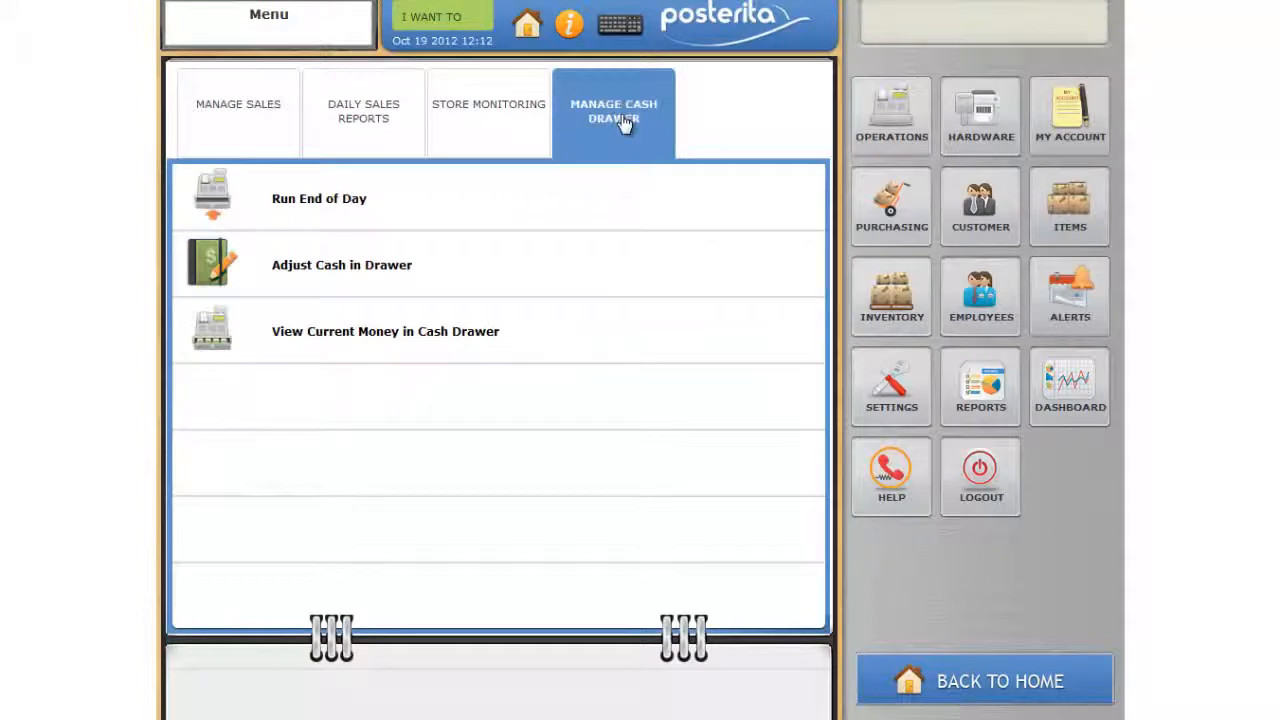
{"action": "left_click", "coordinate": [335, 199]}
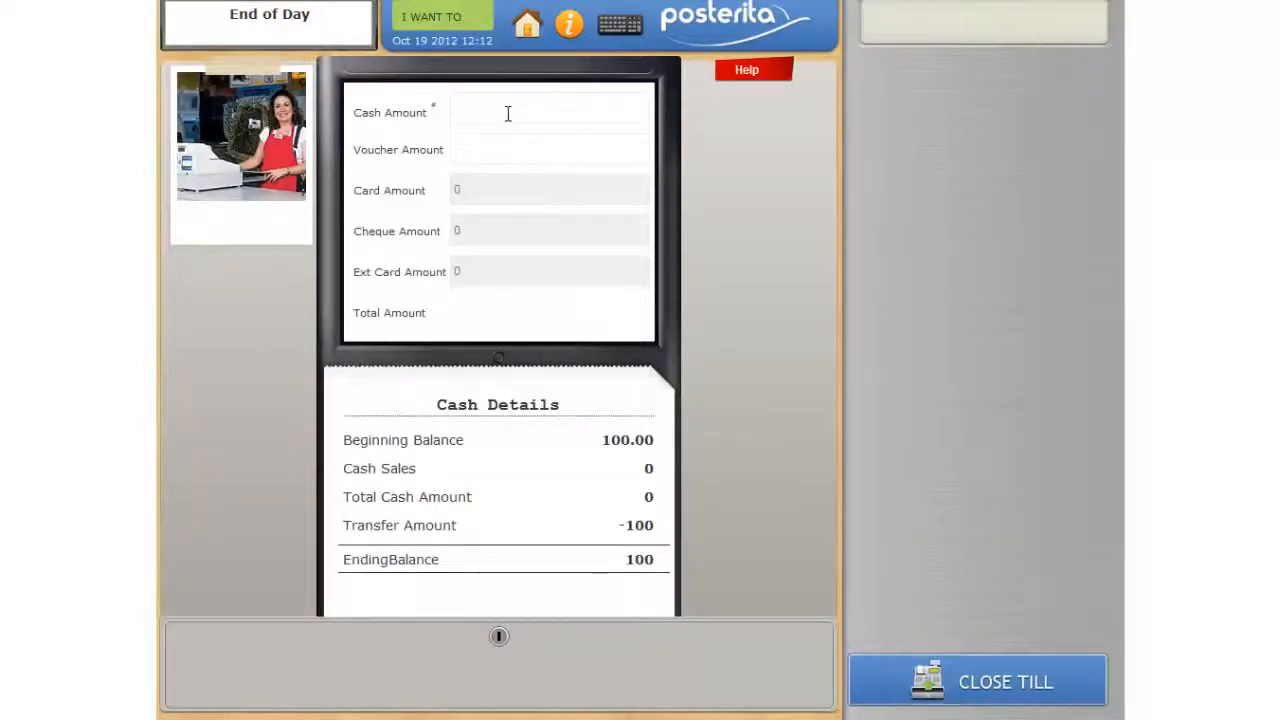
{"action": "left_click", "coordinate": [508, 113]}
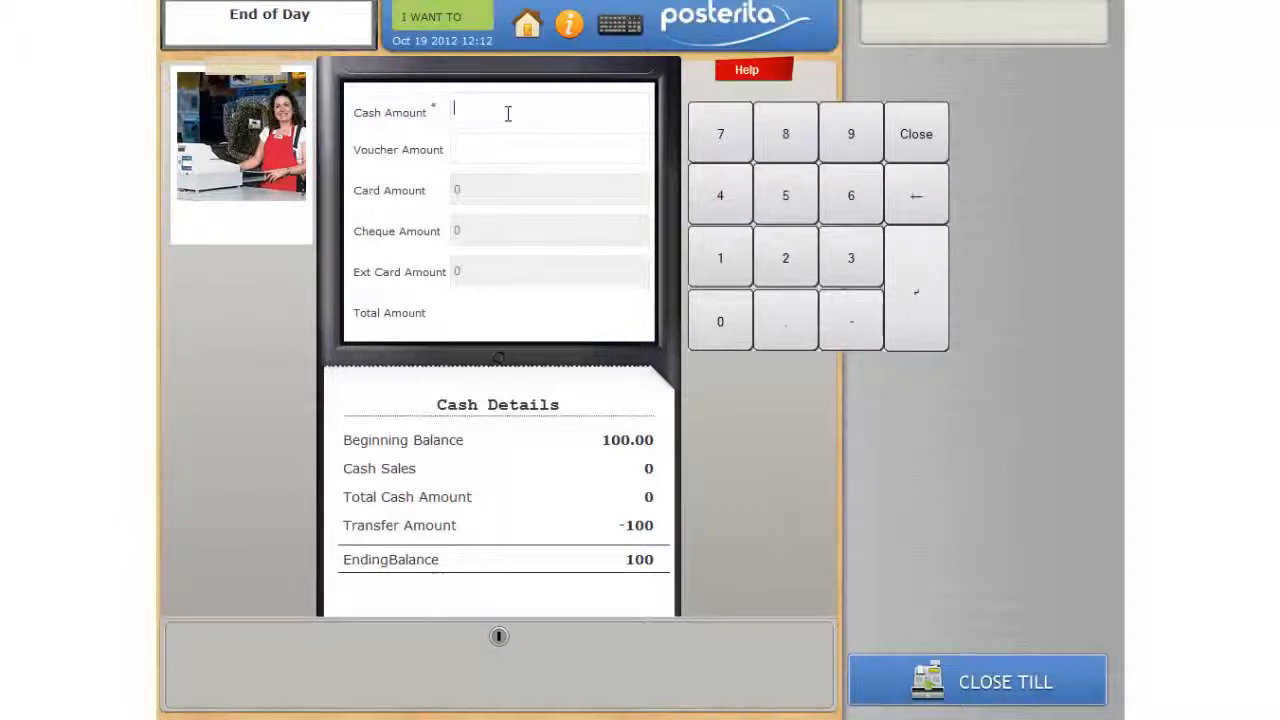
{"action": "type", "text": "300"}
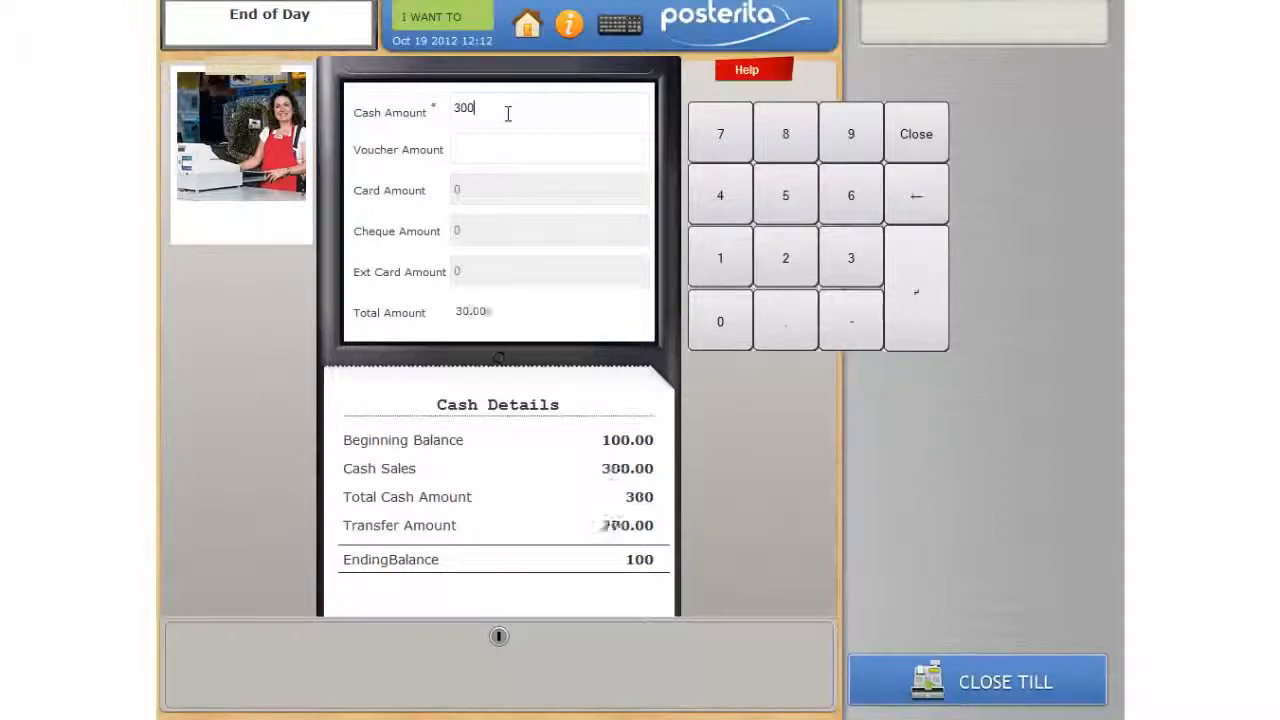
{"action": "type", "text": ".00"}
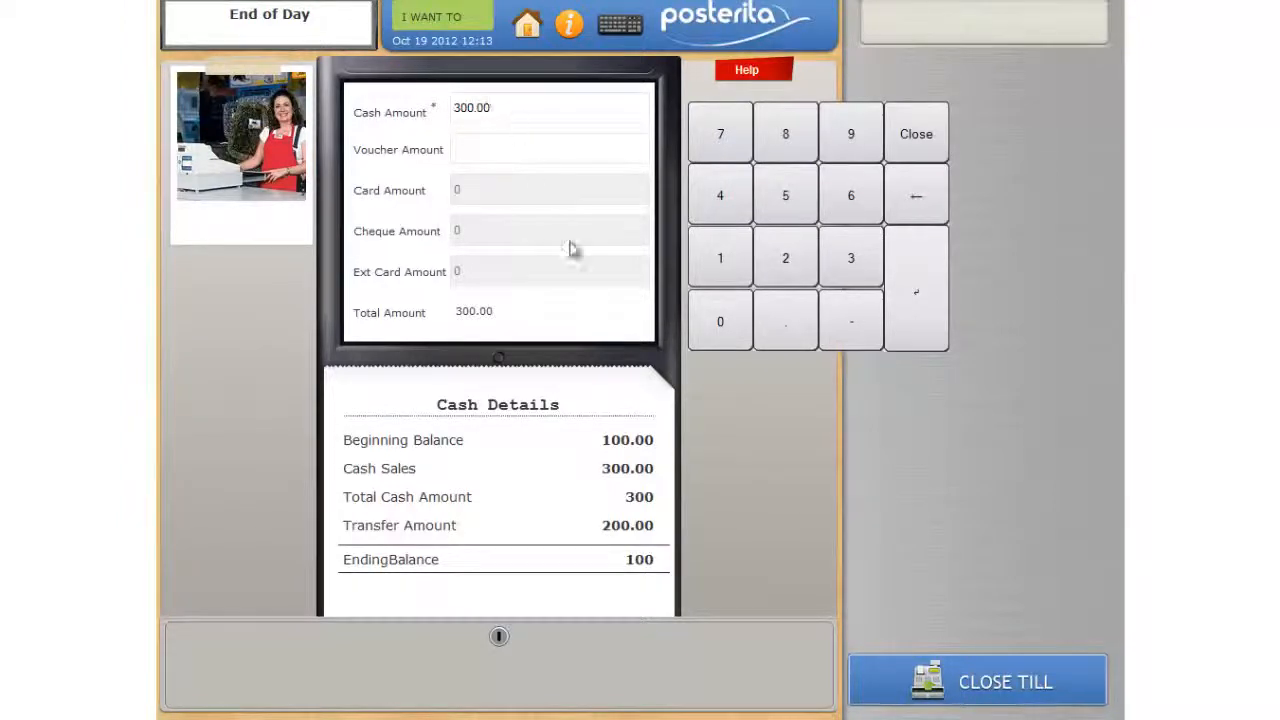
{"action": "left_click", "coordinate": [970, 688]}
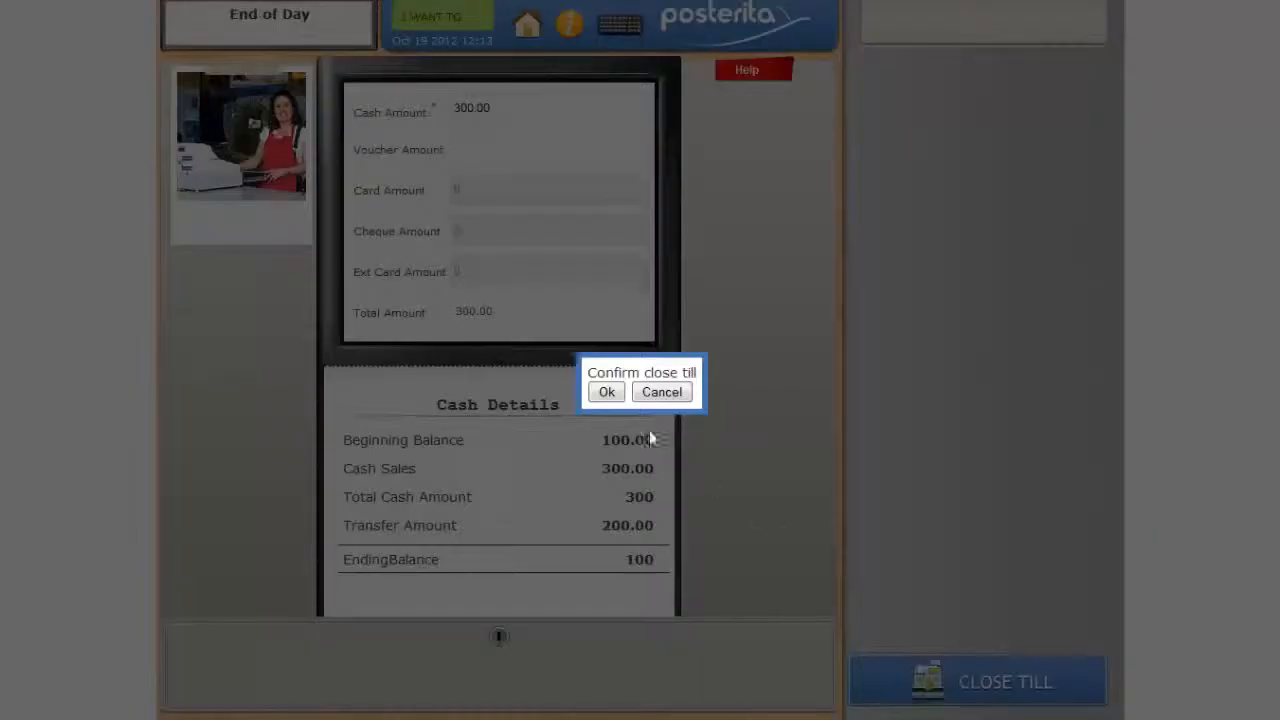
{"action": "left_click", "coordinate": [606, 391]}
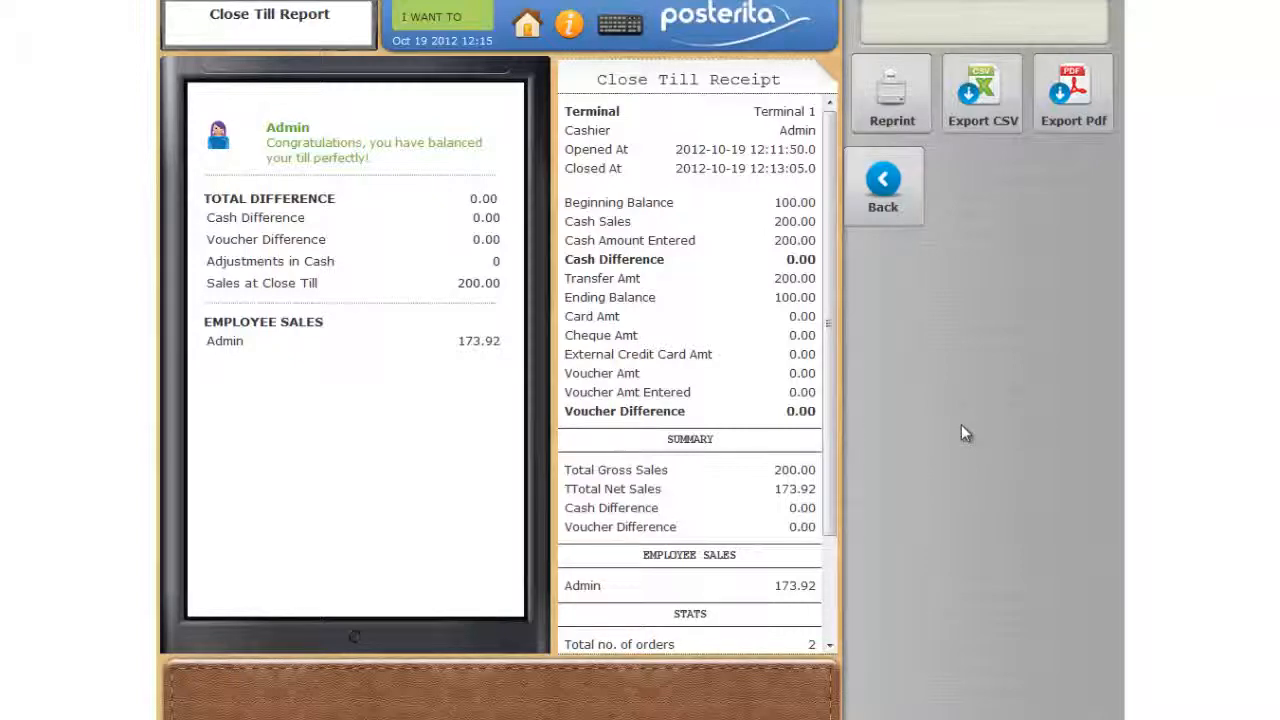
- Open the store list in the settings and display it with the Store view
{"action": "left_click", "coordinate": [530, 25]}
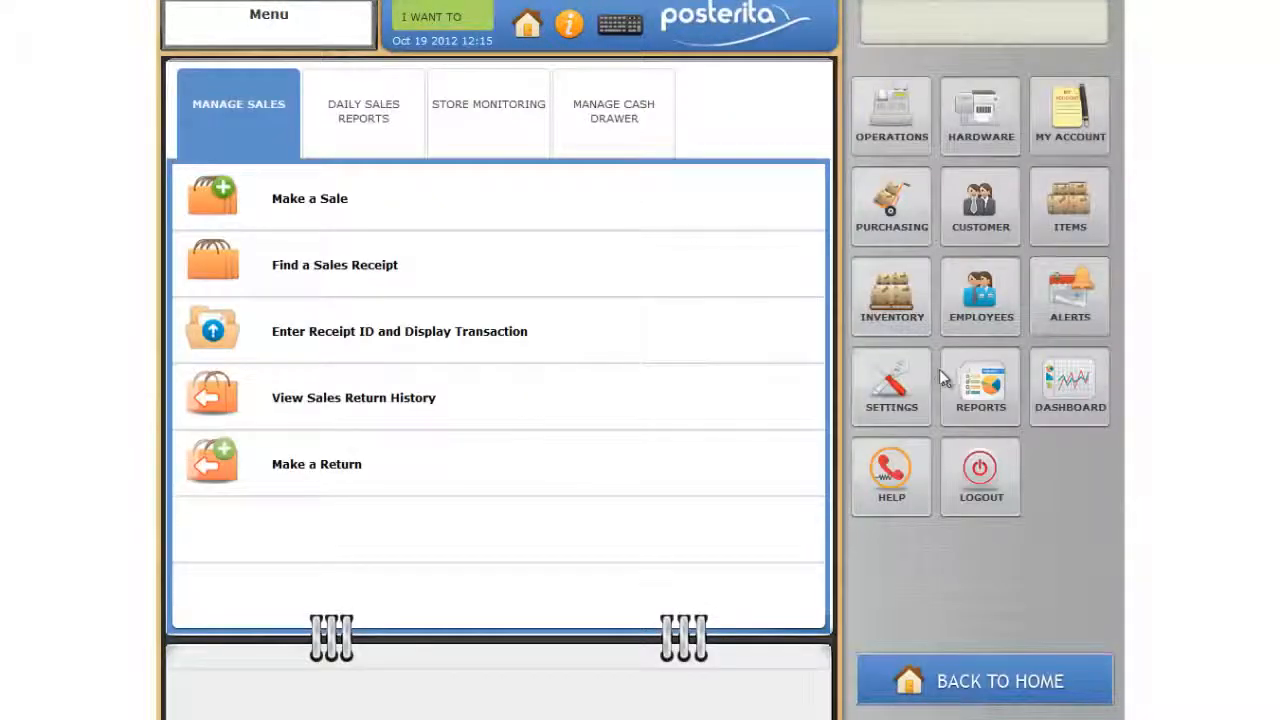
{"action": "left_click", "coordinate": [891, 375]}
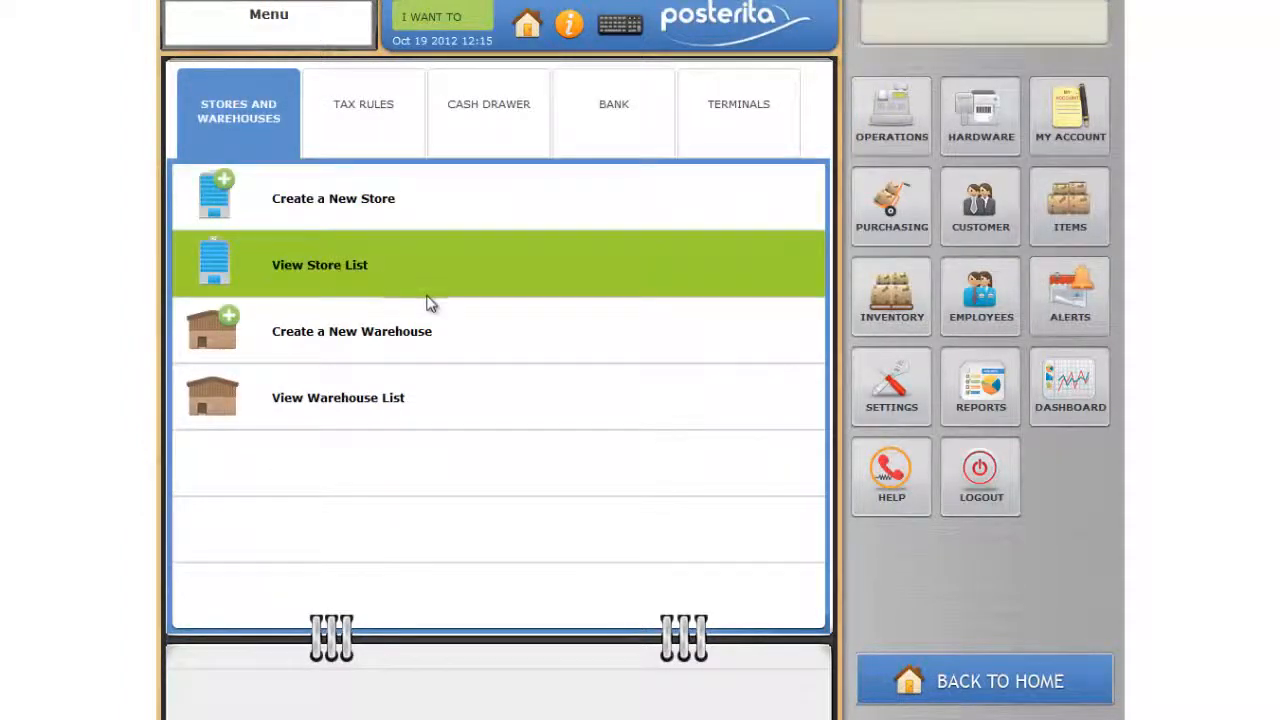
{"action": "left_click", "coordinate": [420, 290]}
{"action": "left_click", "coordinate": [260, 83]}
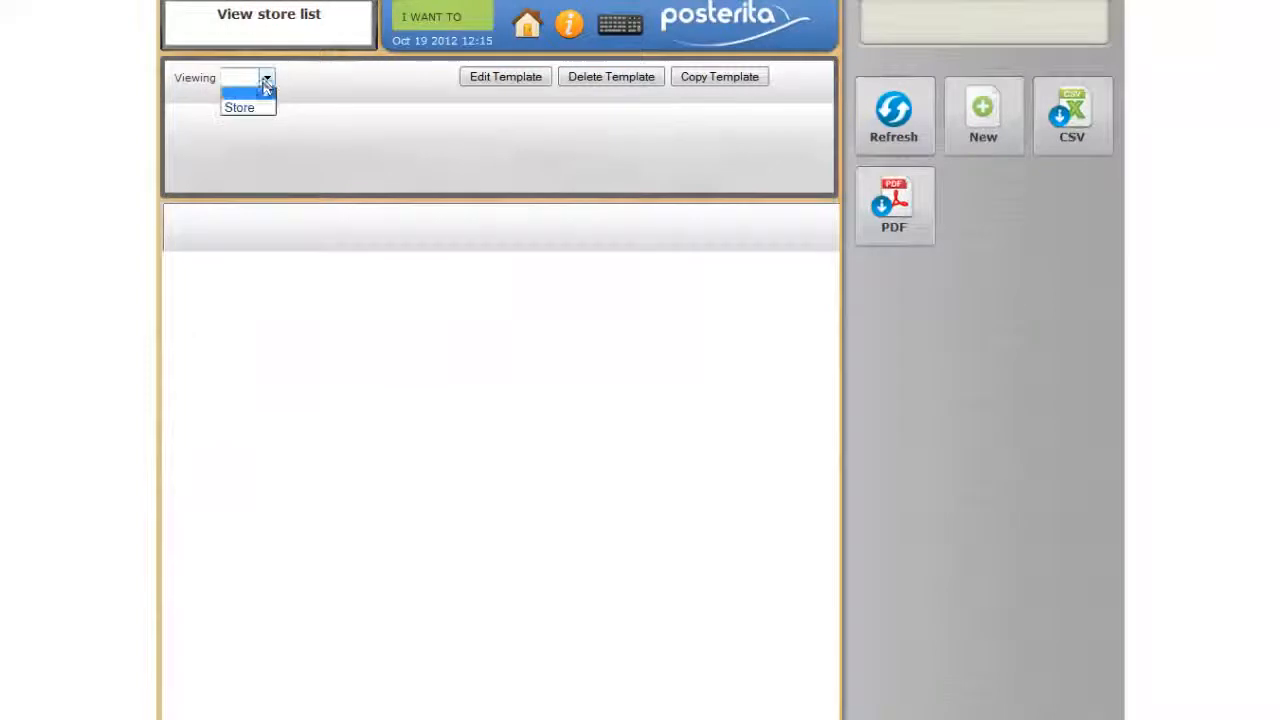
{"action": "left_click", "coordinate": [265, 107]}
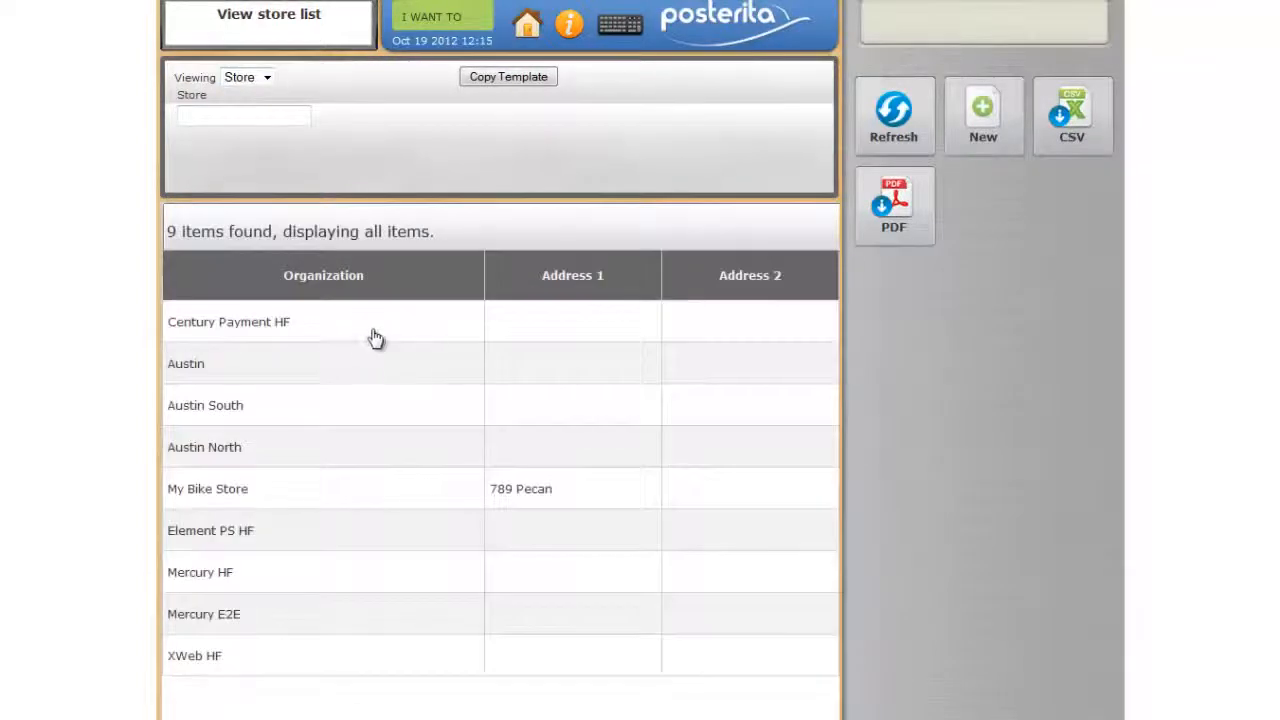
{"action": "left_click", "coordinate": [223, 489]}
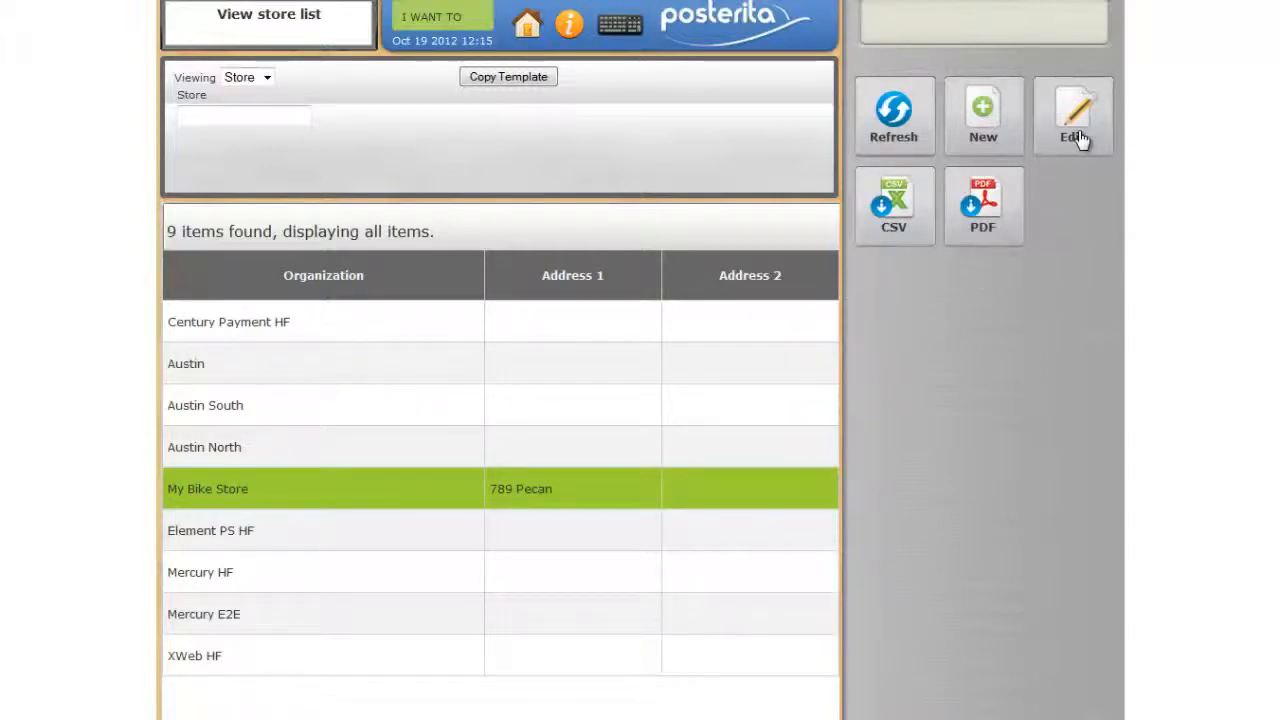
{"action": "double_click", "coordinate": [552, 502]}
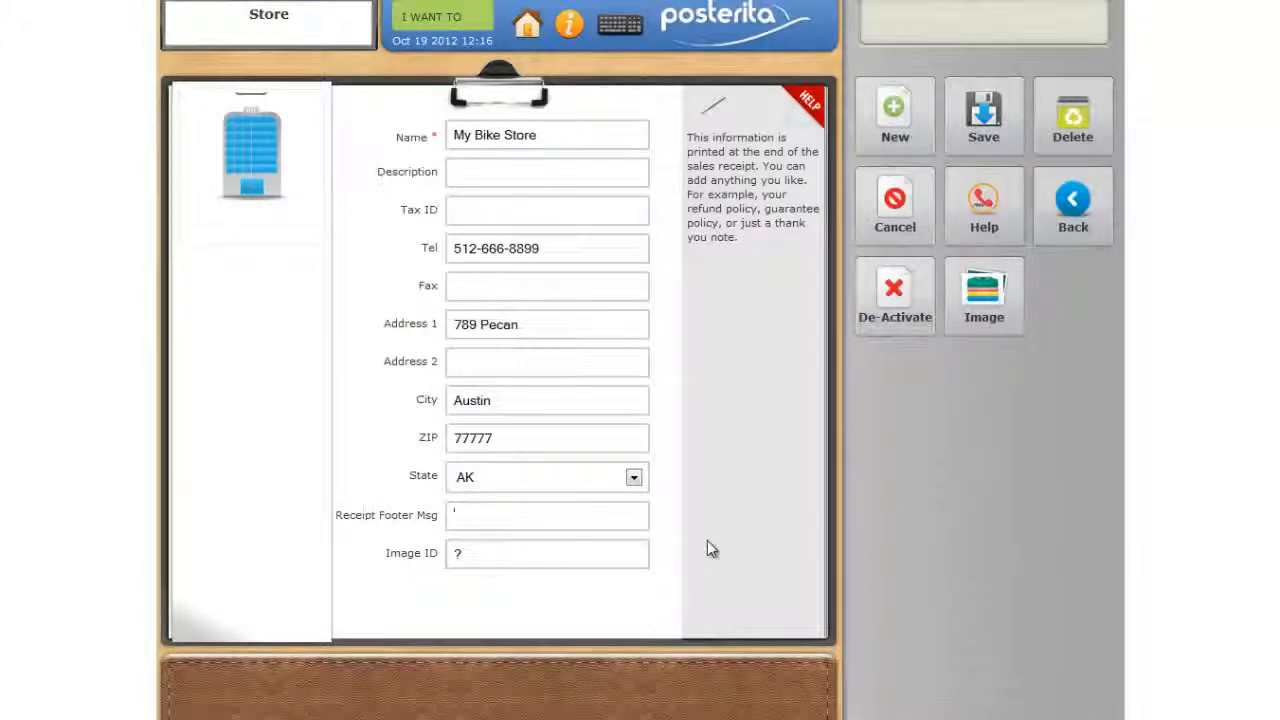
{"action": "type", "text": "www"}
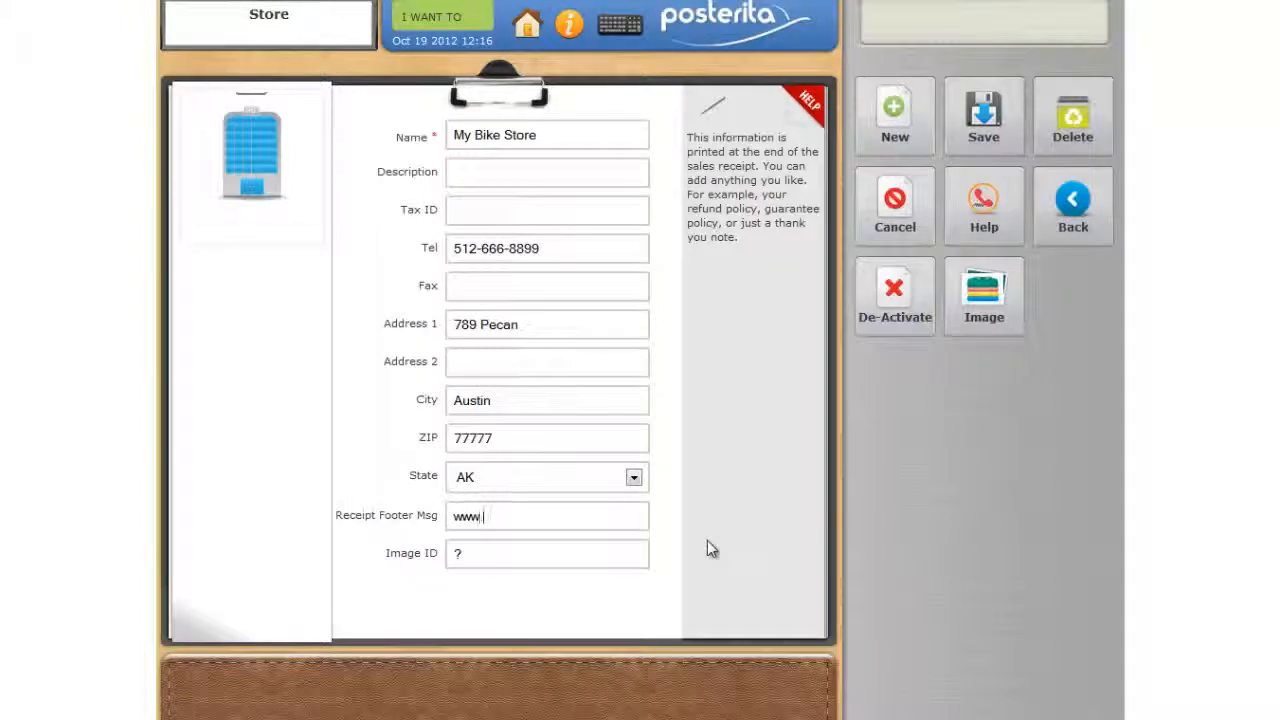
{"action": "type", "text": ".mybike"}
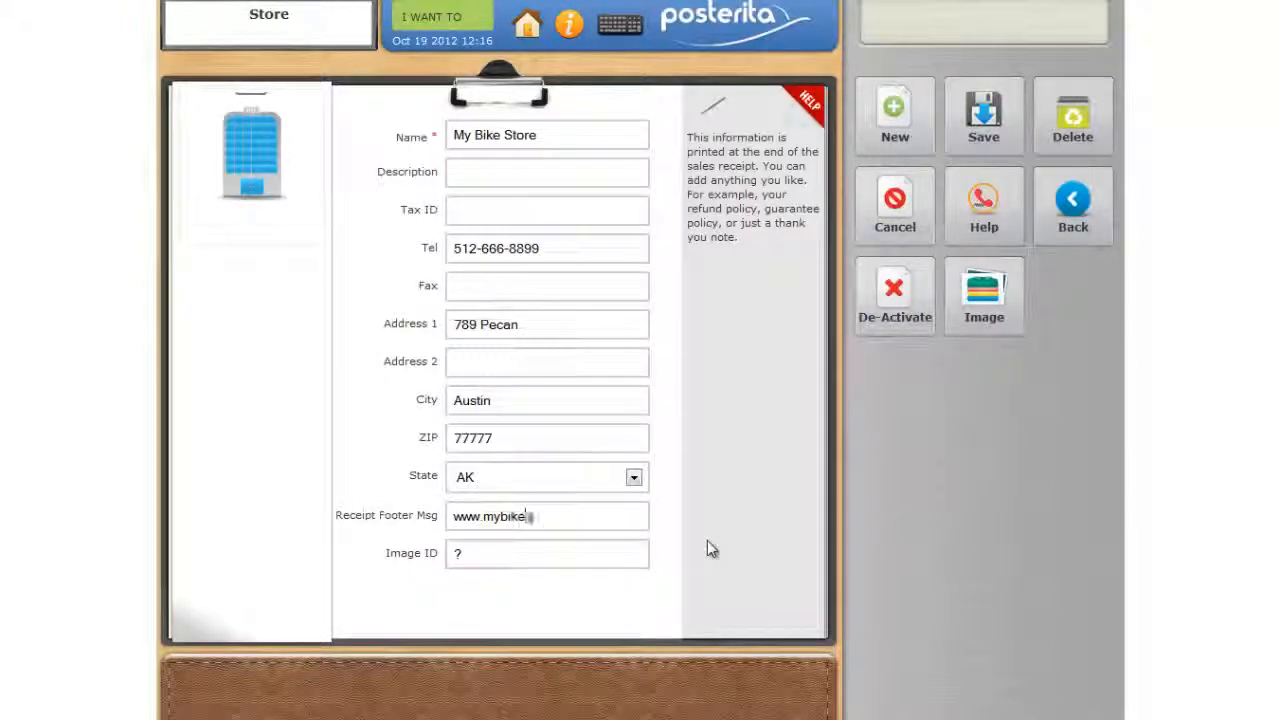
{"action": "type", "text": "store.com"}
{"action": "left_click", "coordinate": [984, 128]}
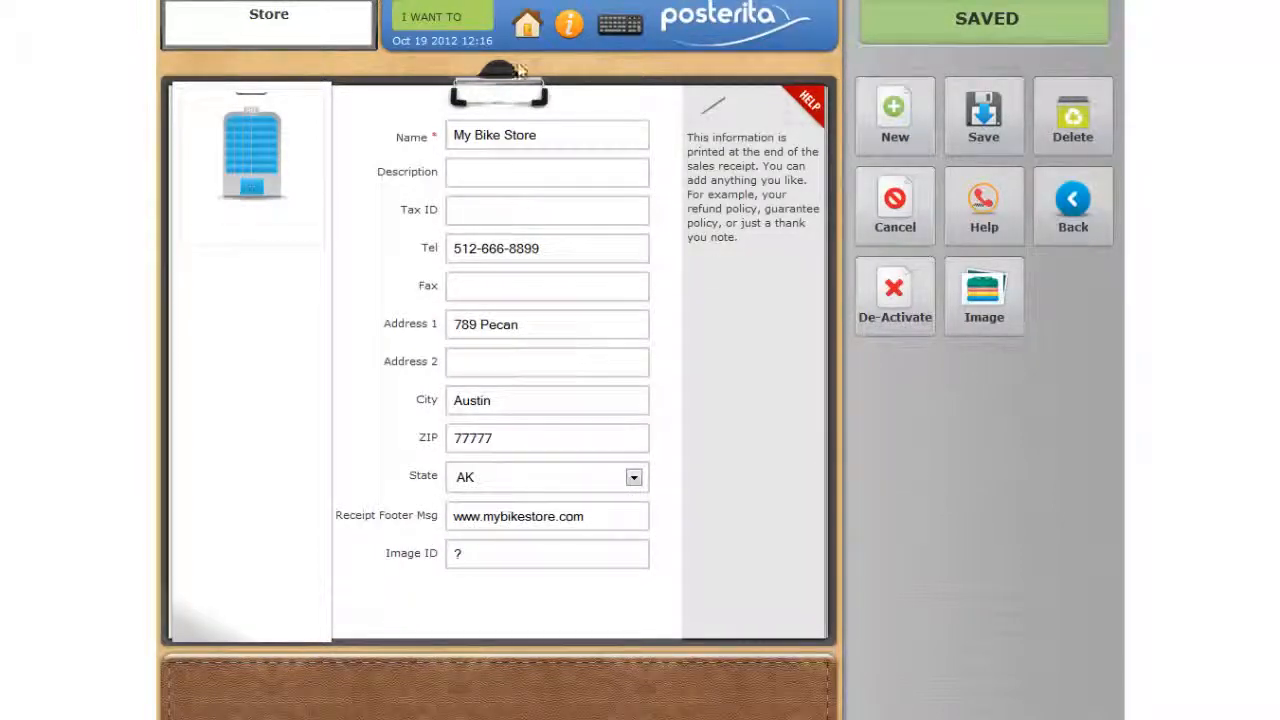
- Start a new sale and add one Road Bike Trek from the Bike category
{"action": "left_click", "coordinate": [529, 35]}
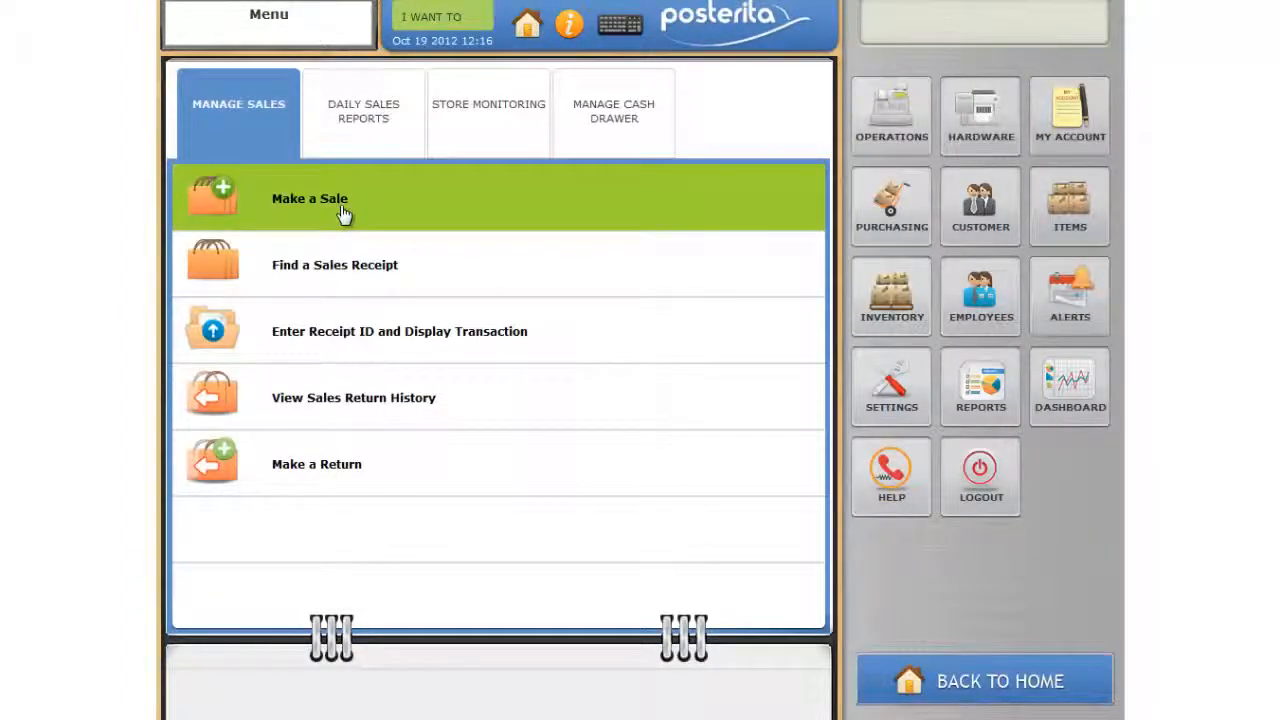
{"action": "left_click", "coordinate": [557, 218]}
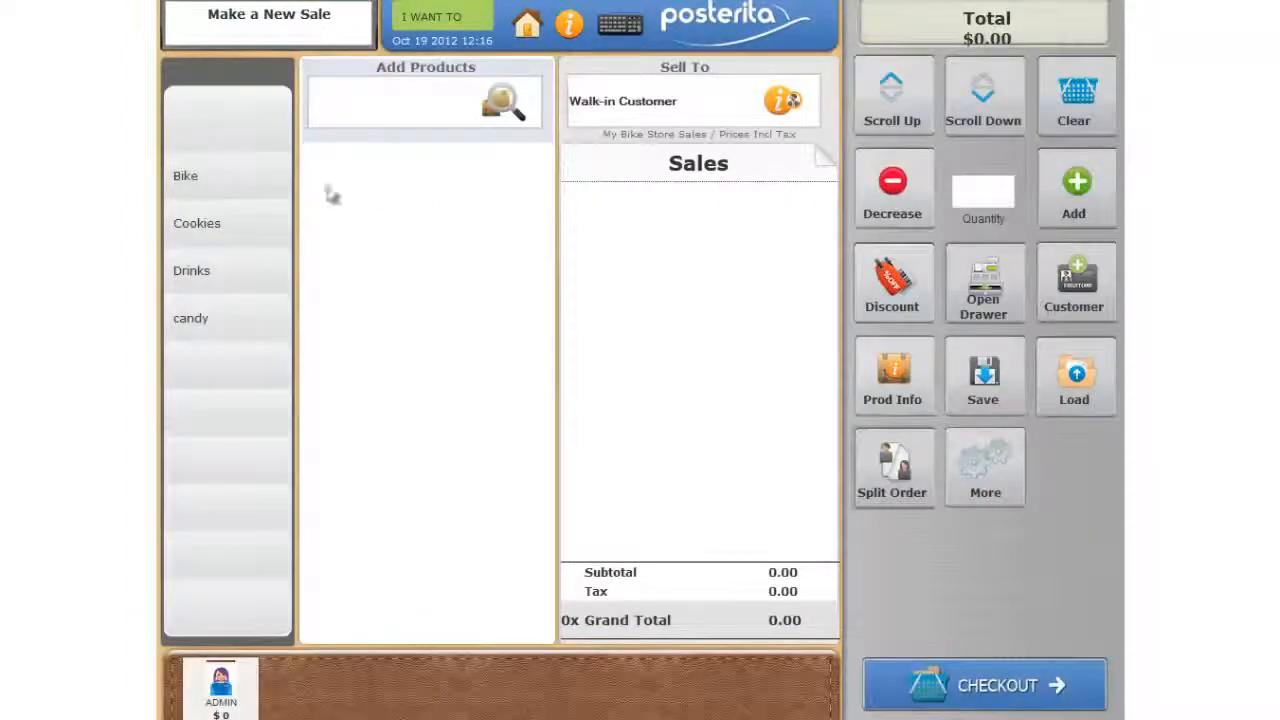
{"action": "left_click", "coordinate": [217, 180]}
{"action": "left_click", "coordinate": [340, 168]}
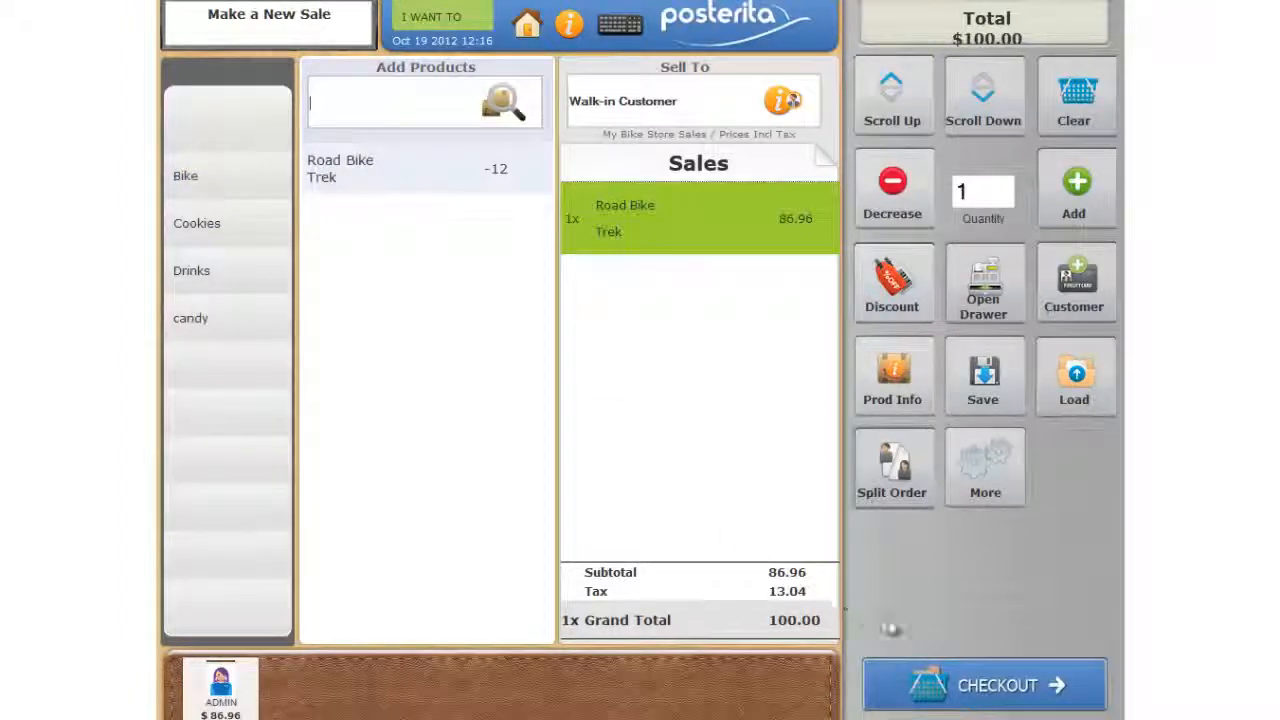
- Check out the sale as a cash payment with 100 as the amount tendered
{"action": "left_click", "coordinate": [960, 686]}
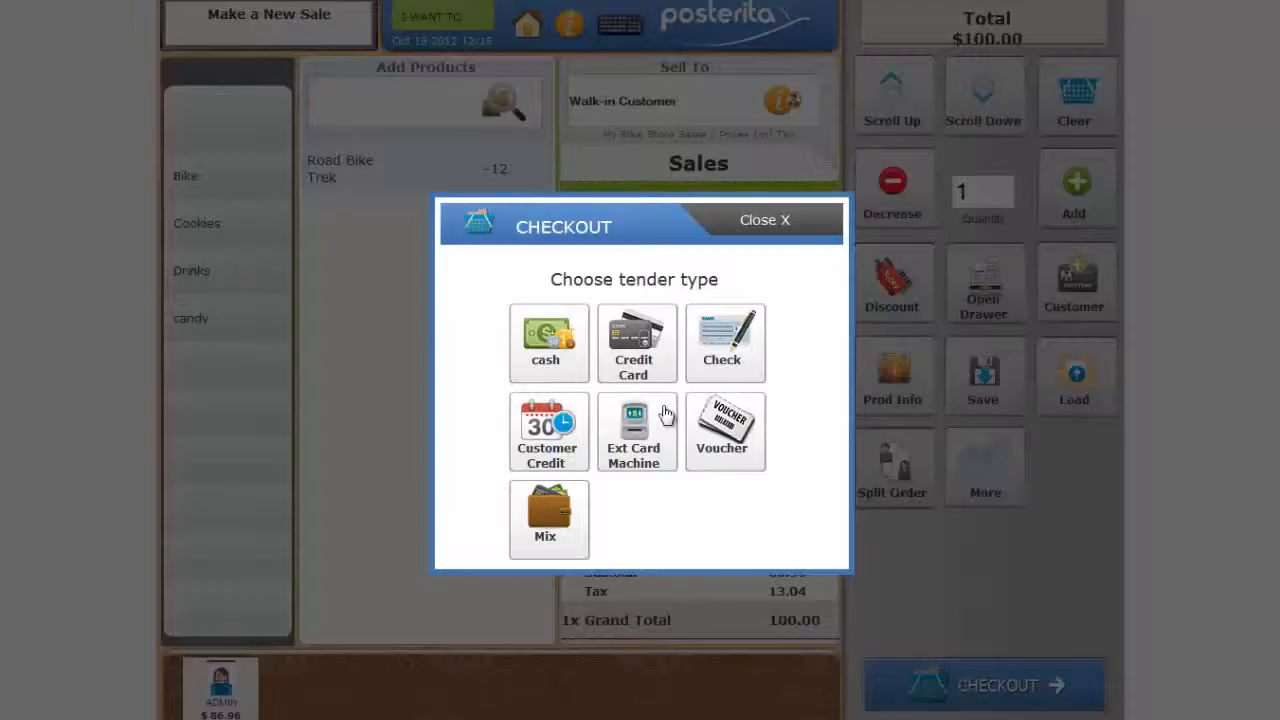
{"action": "left_click", "coordinate": [548, 343]}
{"action": "left_click", "coordinate": [706, 404]}
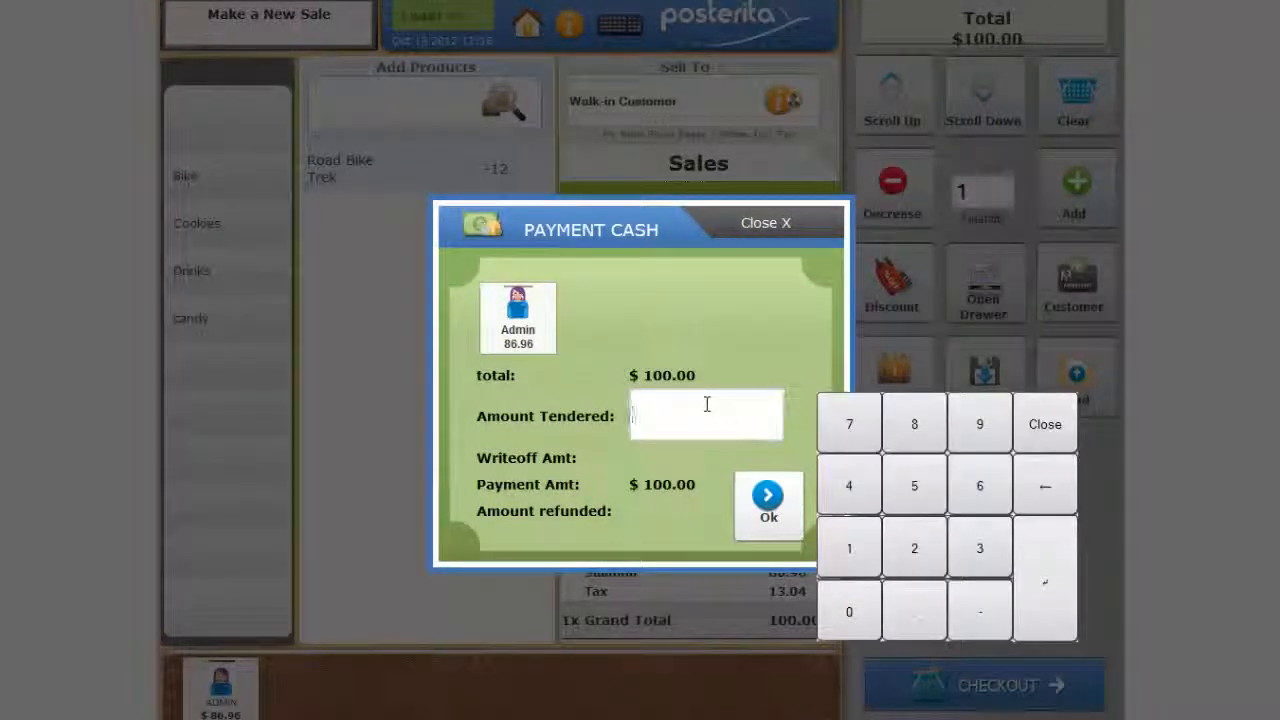
{"action": "type", "text": "10.00"}
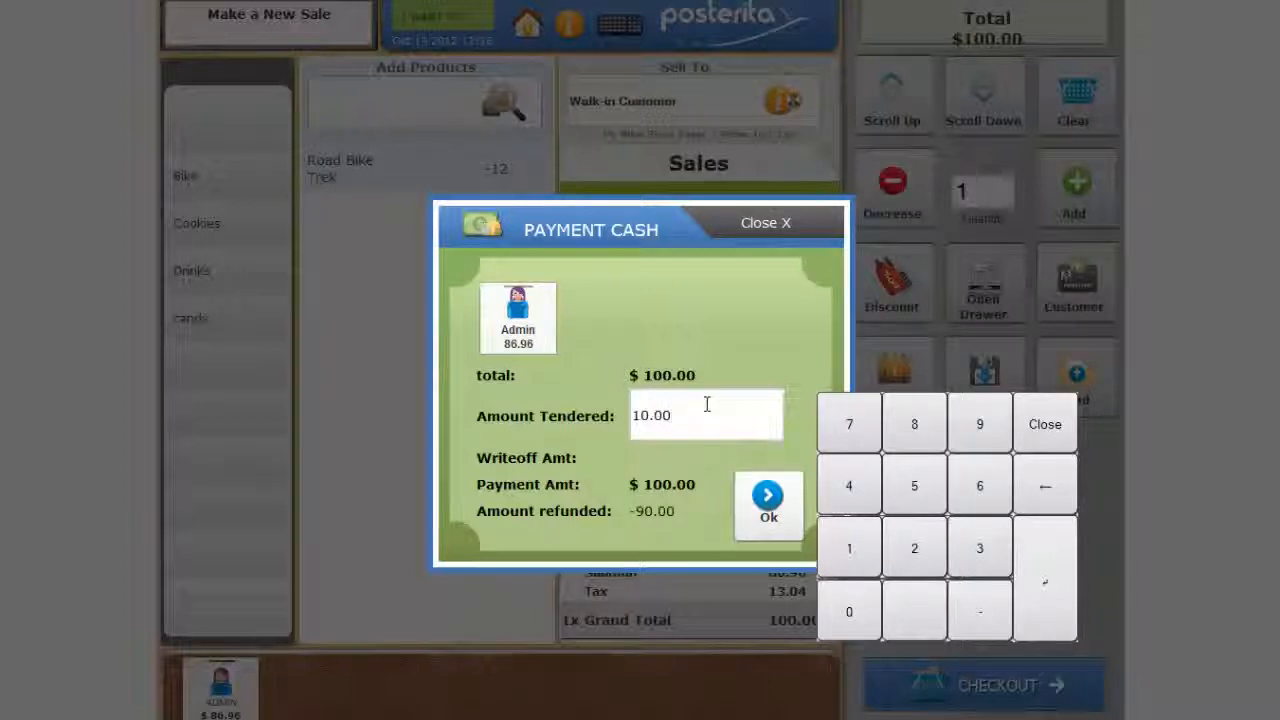
{"action": "key", "text": "BackSpace"}
{"action": "key", "text": "BackSpace"}
{"action": "key", "text": "BackSpace"}
{"action": "type", "text": "0.00"}
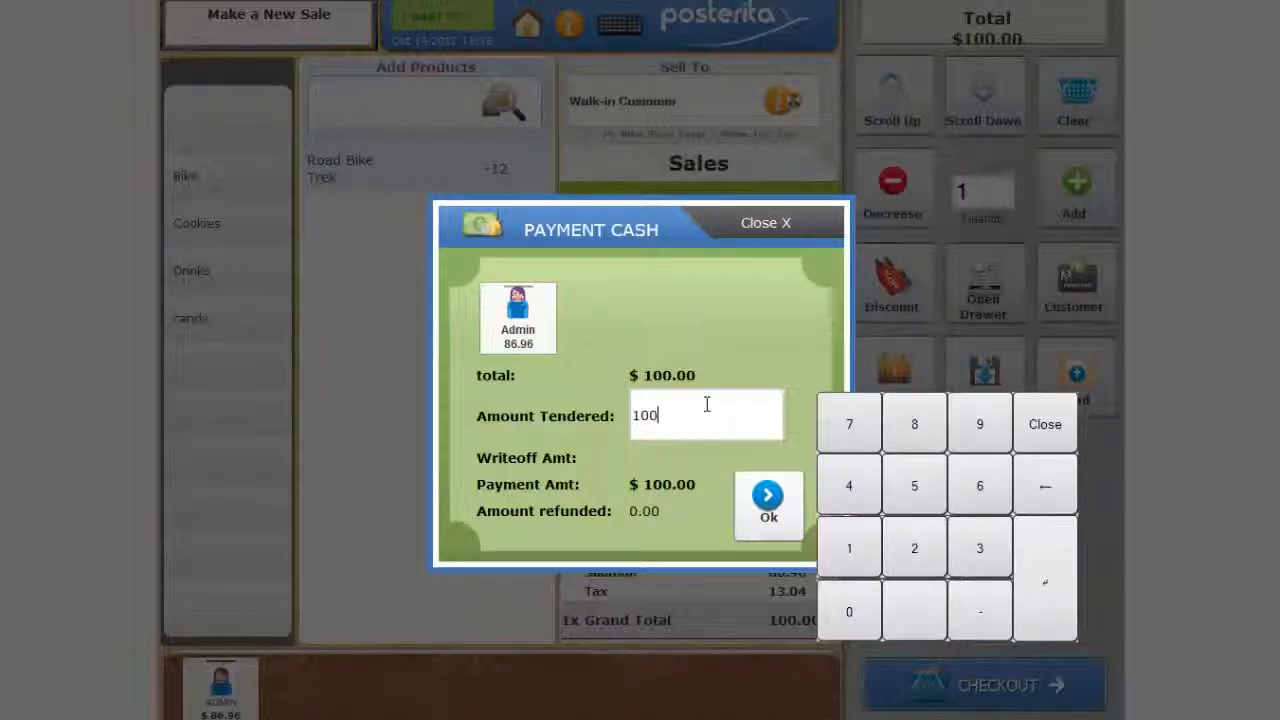
{"action": "left_click", "coordinate": [756, 500]}
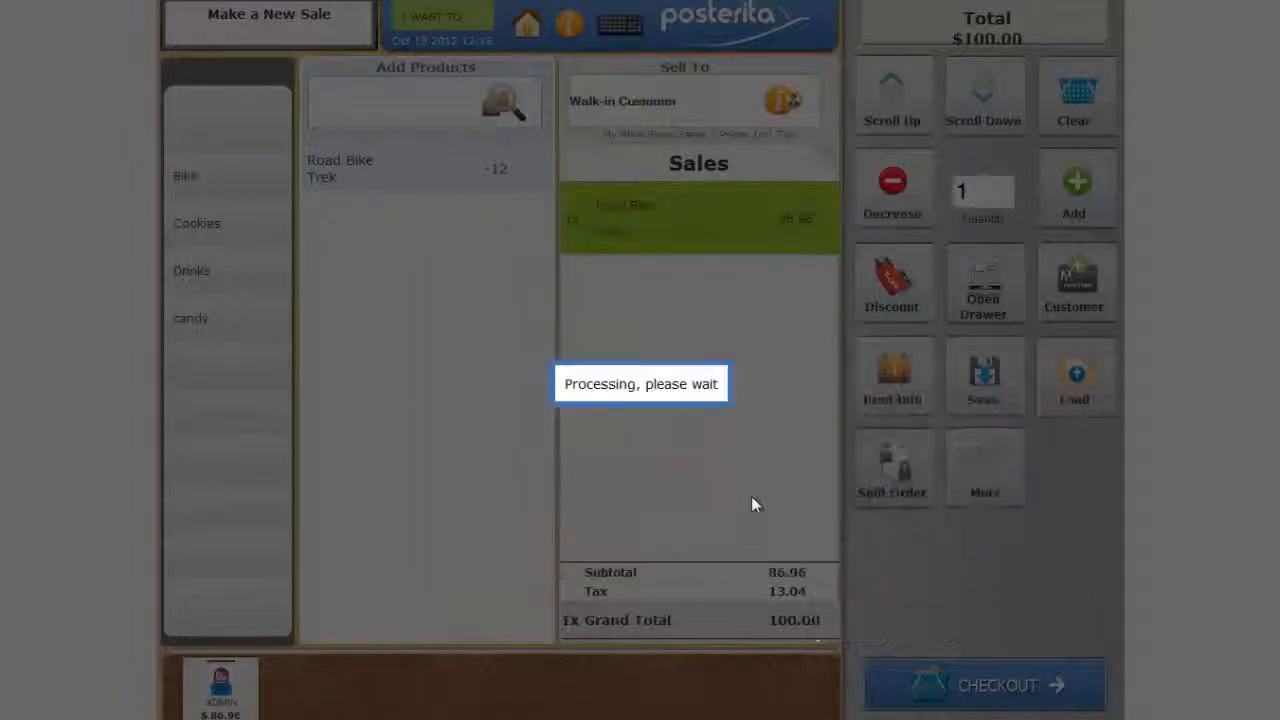